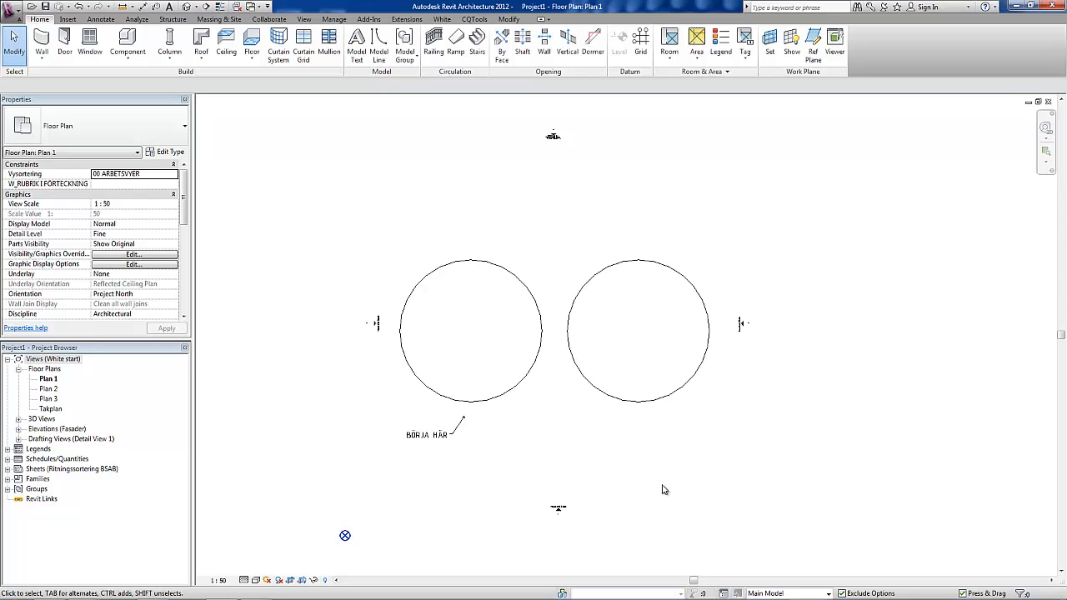
Step: Check the radius of each of the two circles in the floor plan
{"action": "left_click", "coordinate": [543, 318]}
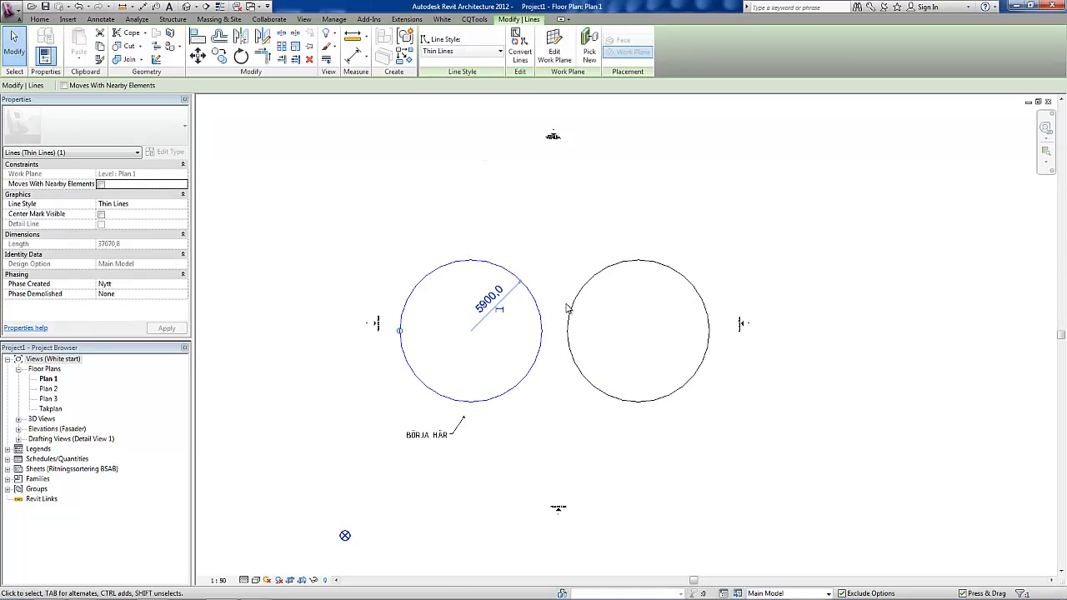
{"action": "left_click", "coordinate": [573, 310]}
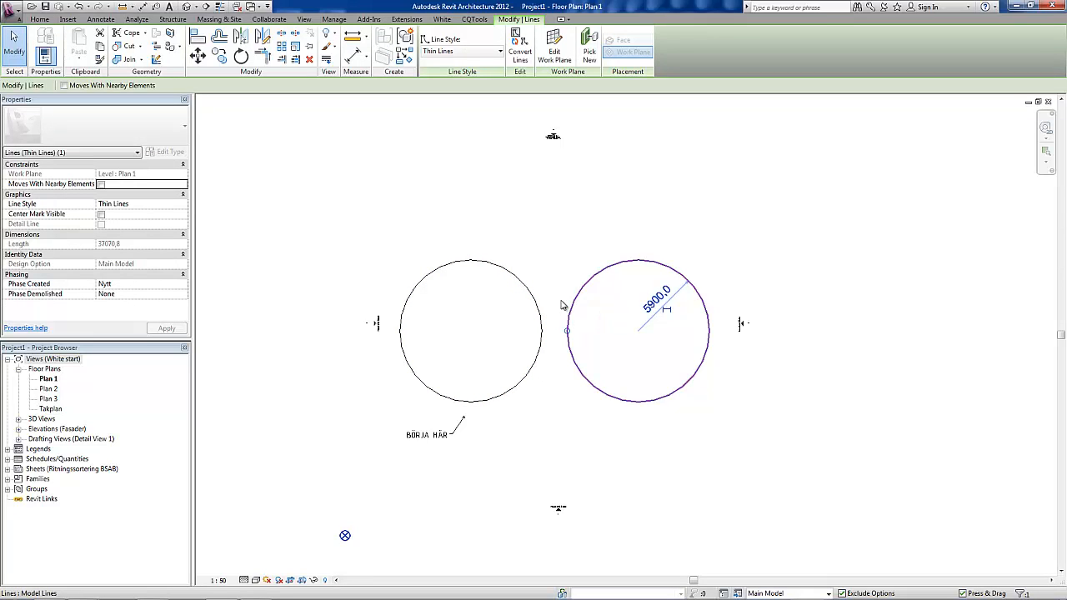
{"action": "left_click", "coordinate": [563, 305]}
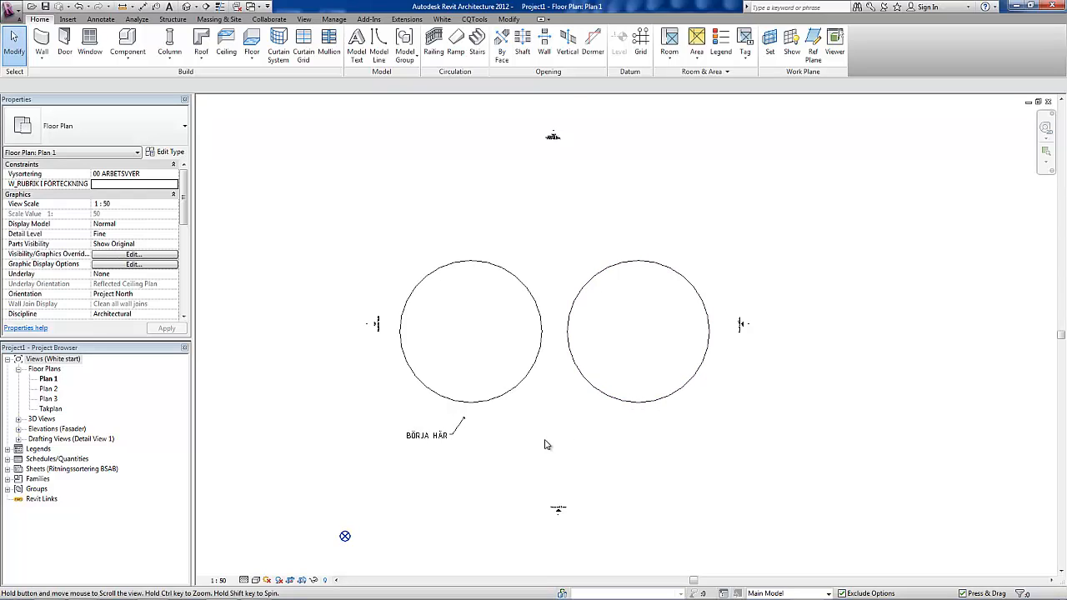
Step: Create a Generic Curtain Wall along each of the two circles by picking their lines
{"action": "scroll", "coordinate": [539, 436], "scroll_direction": "up", "scroll_amount": 1}
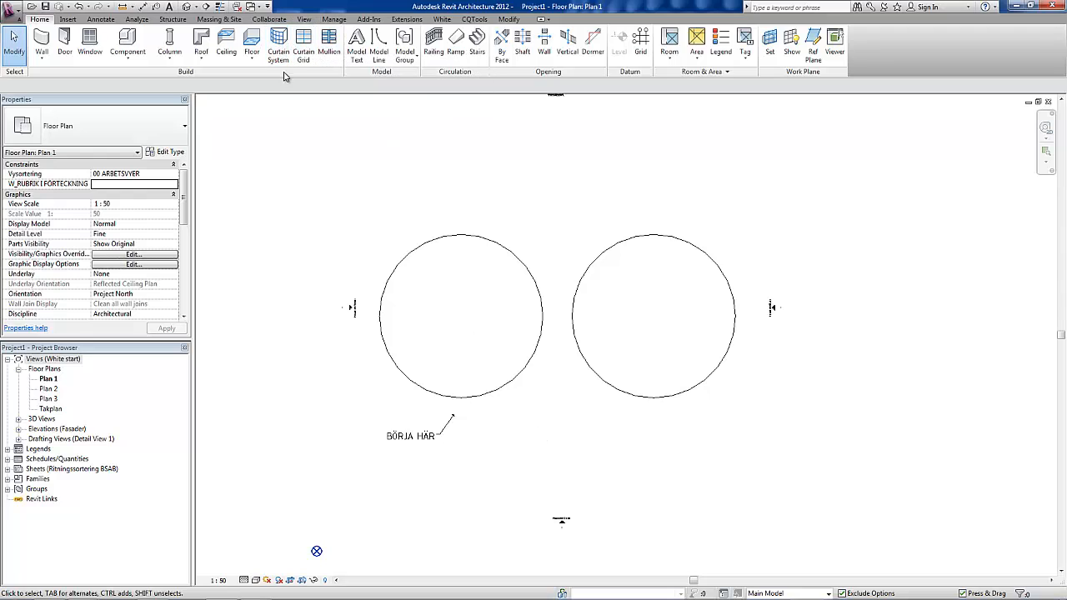
{"action": "left_click", "coordinate": [42, 59]}
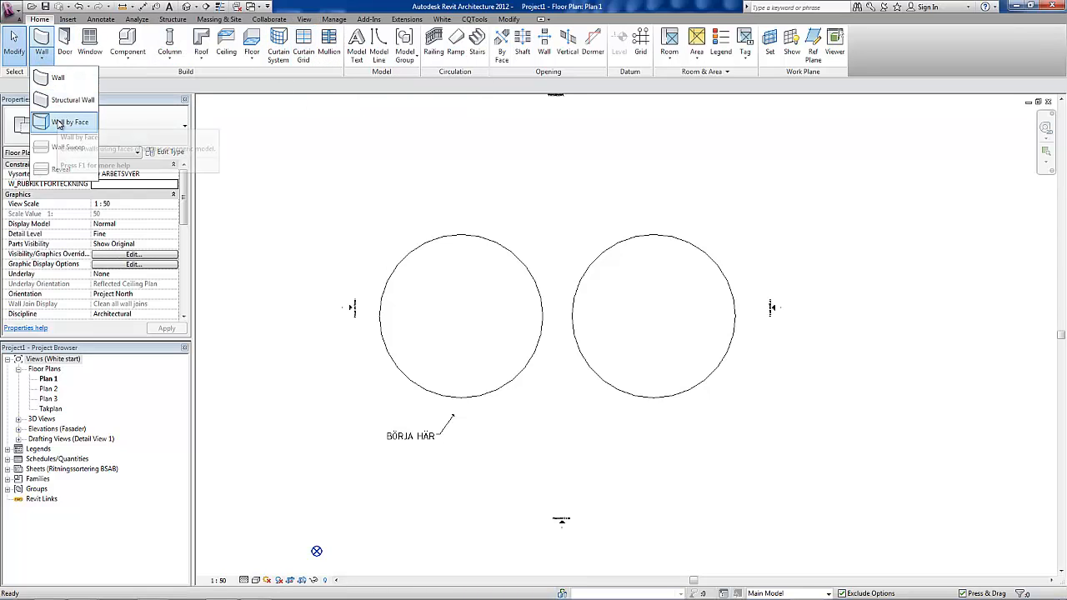
{"action": "left_click", "coordinate": [60, 78]}
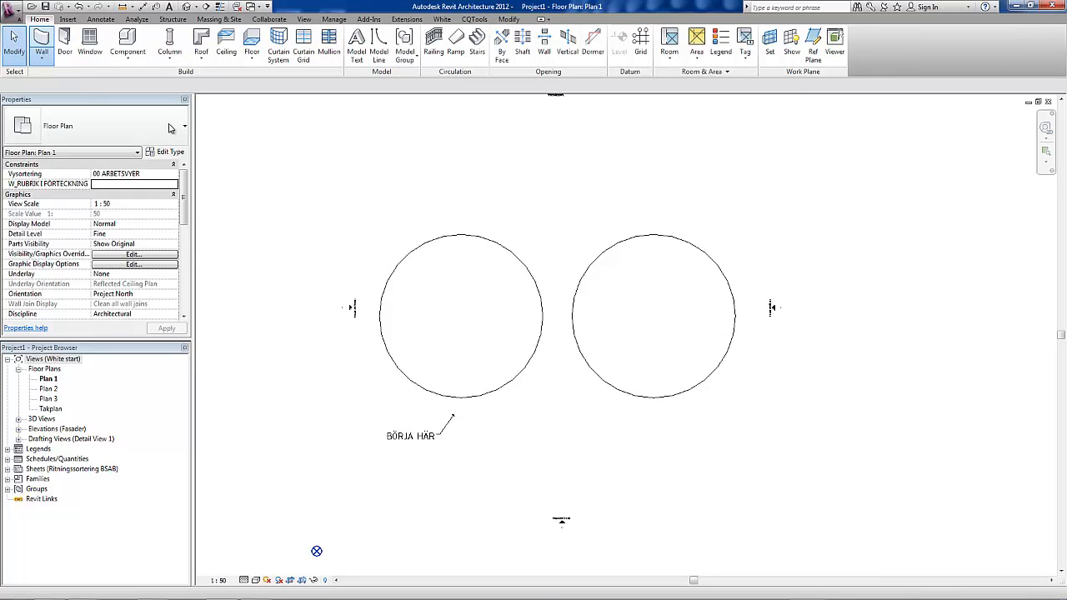
{"action": "left_click", "coordinate": [172, 136]}
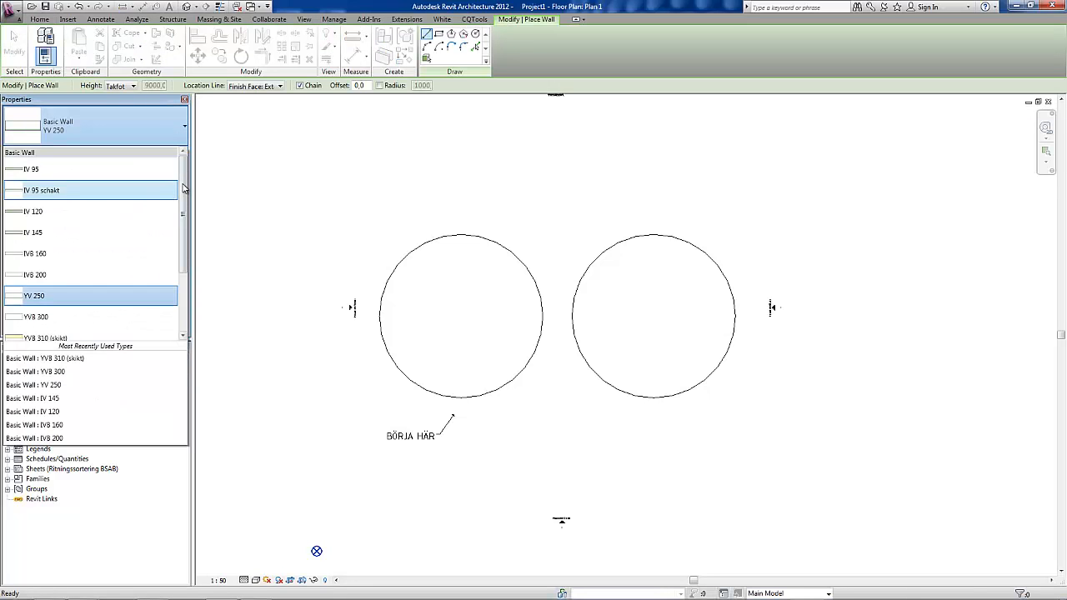
{"action": "scroll", "coordinate": [184, 250], "scroll_direction": "down", "scroll_amount": 2}
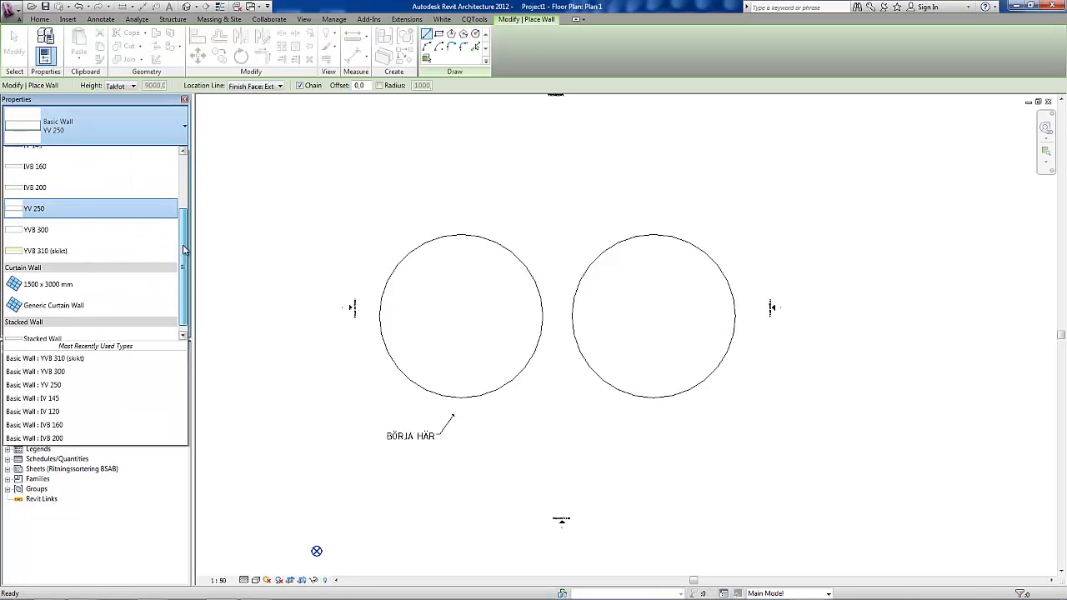
{"action": "left_click", "coordinate": [131, 297]}
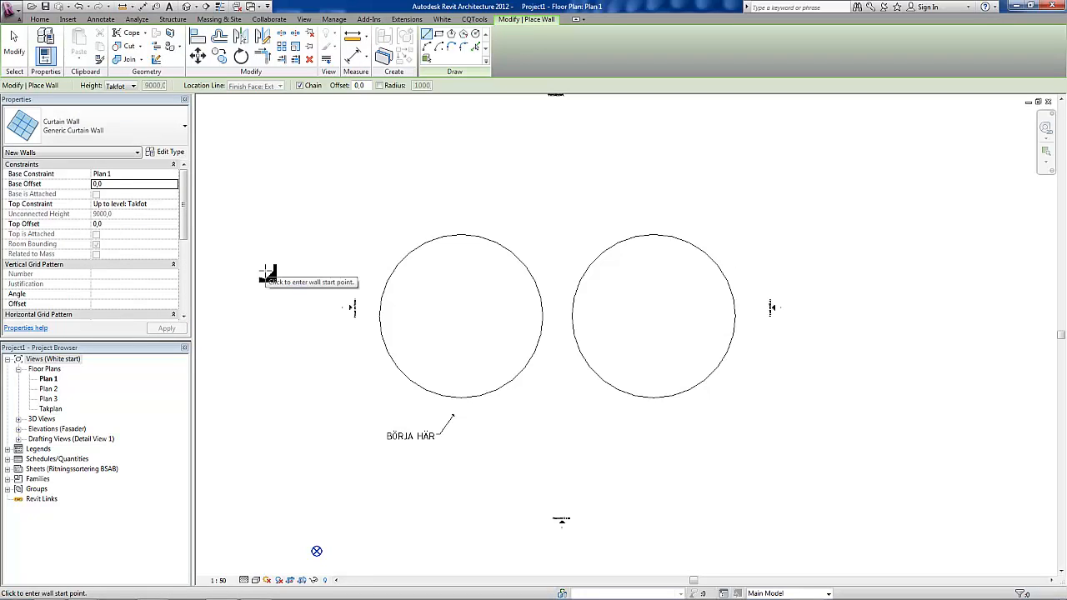
{"action": "left_click", "coordinate": [475, 48]}
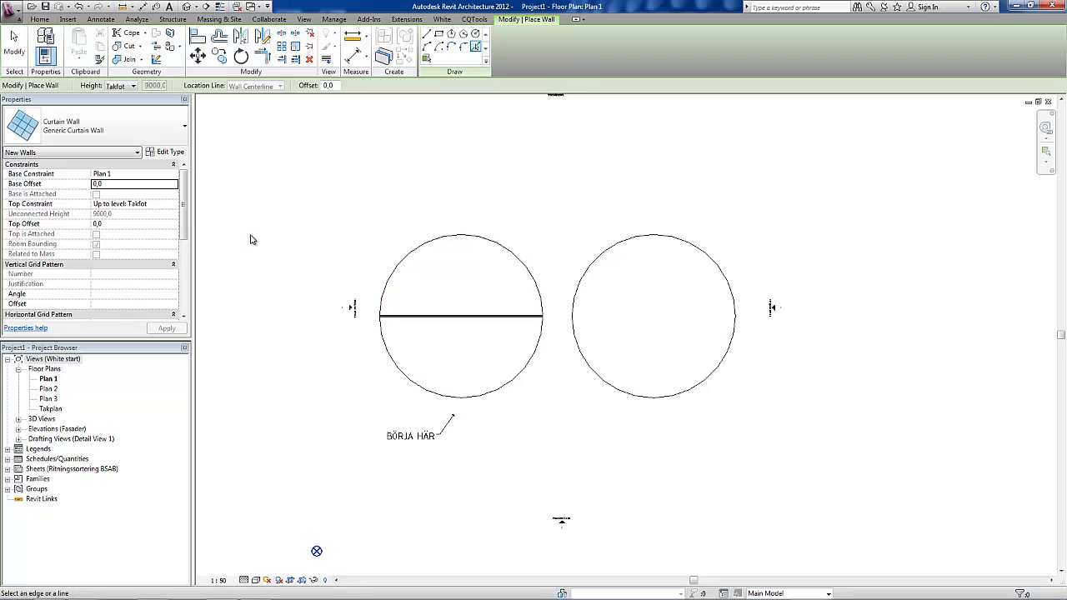
{"action": "left_click", "coordinate": [664, 264]}
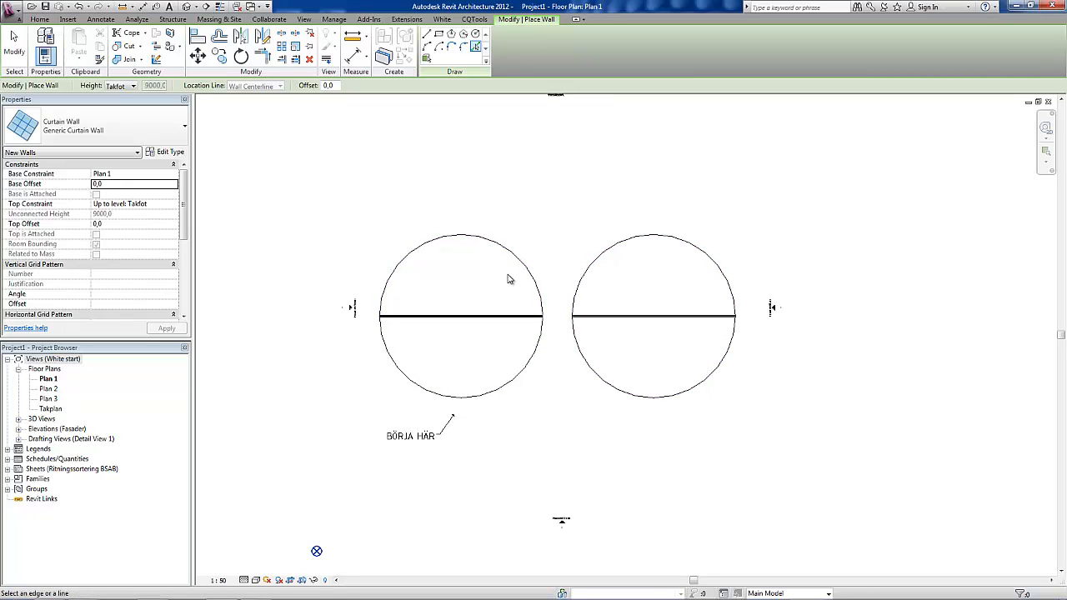
Step: Divide the lower half of the left circular curtain wall into several segments with curtain grid lines
{"action": "scroll", "coordinate": [406, 348], "scroll_direction": "up", "scroll_amount": 5}
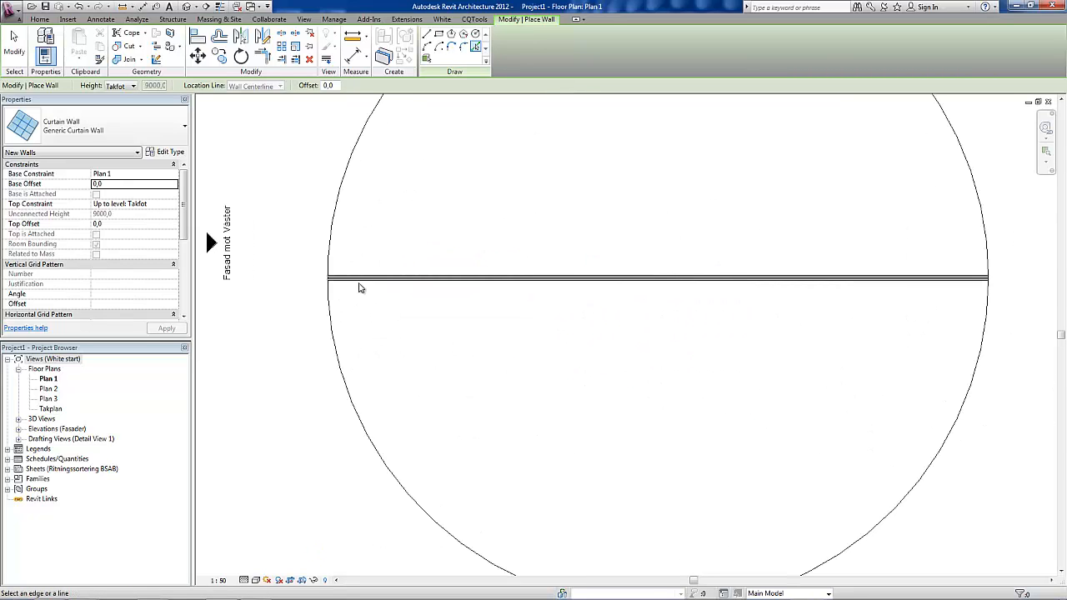
{"action": "scroll", "coordinate": [272, 288], "scroll_direction": "down", "scroll_amount": 2}
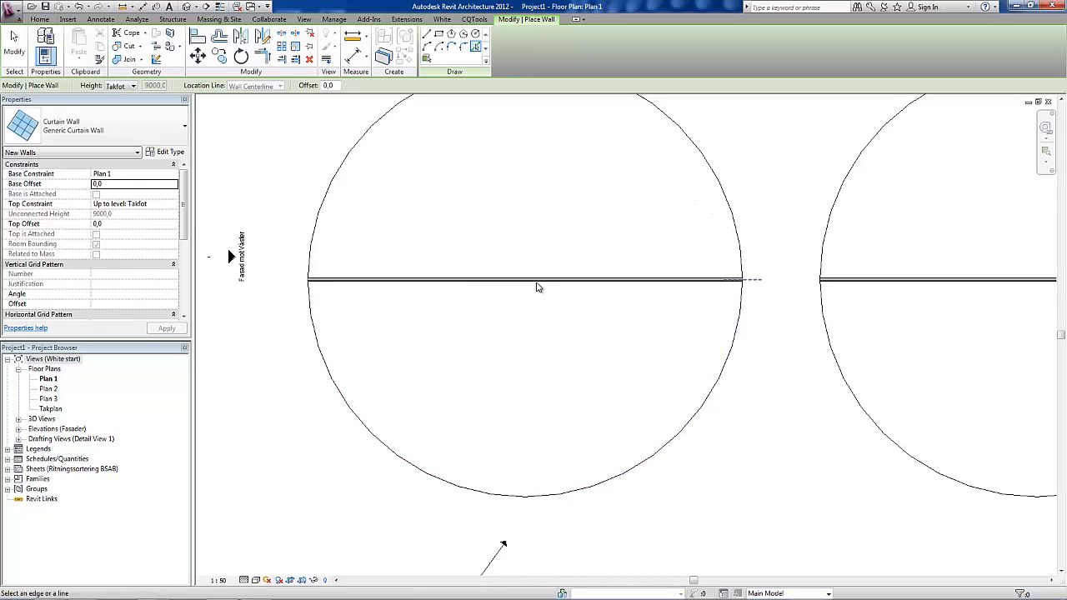
{"action": "scroll", "coordinate": [419, 299], "scroll_direction": "up", "scroll_amount": 1}
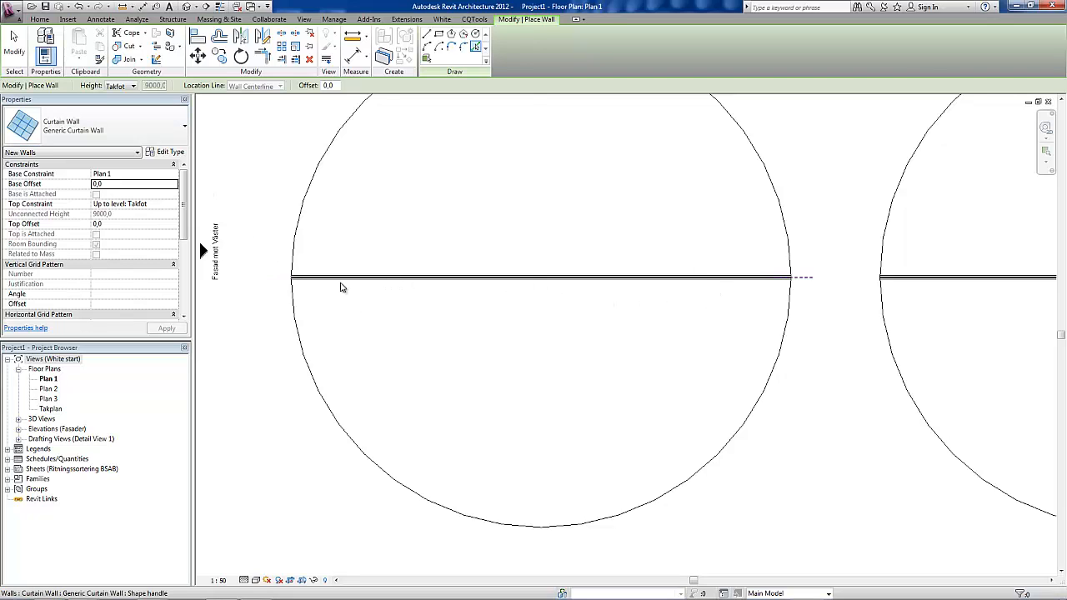
{"action": "left_click", "coordinate": [42, 19]}
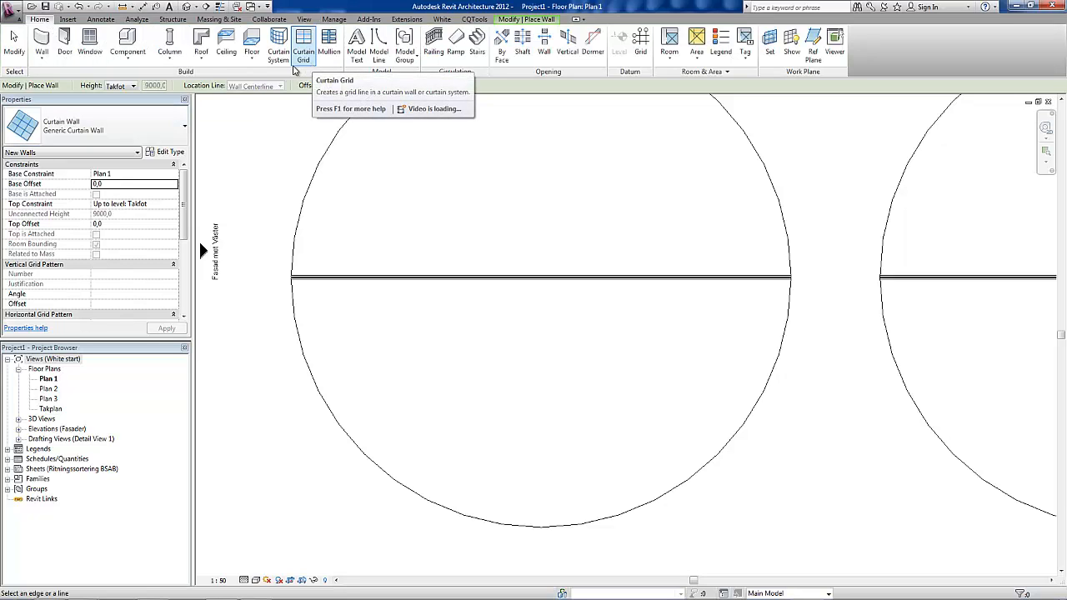
{"action": "left_click", "coordinate": [295, 67]}
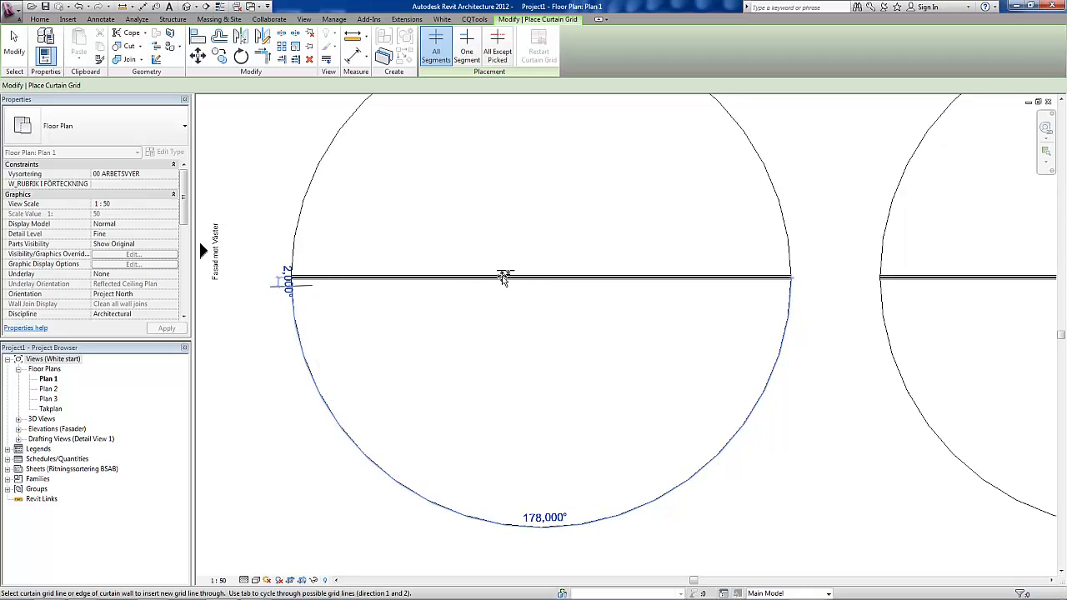
{"action": "left_click", "coordinate": [502, 276]}
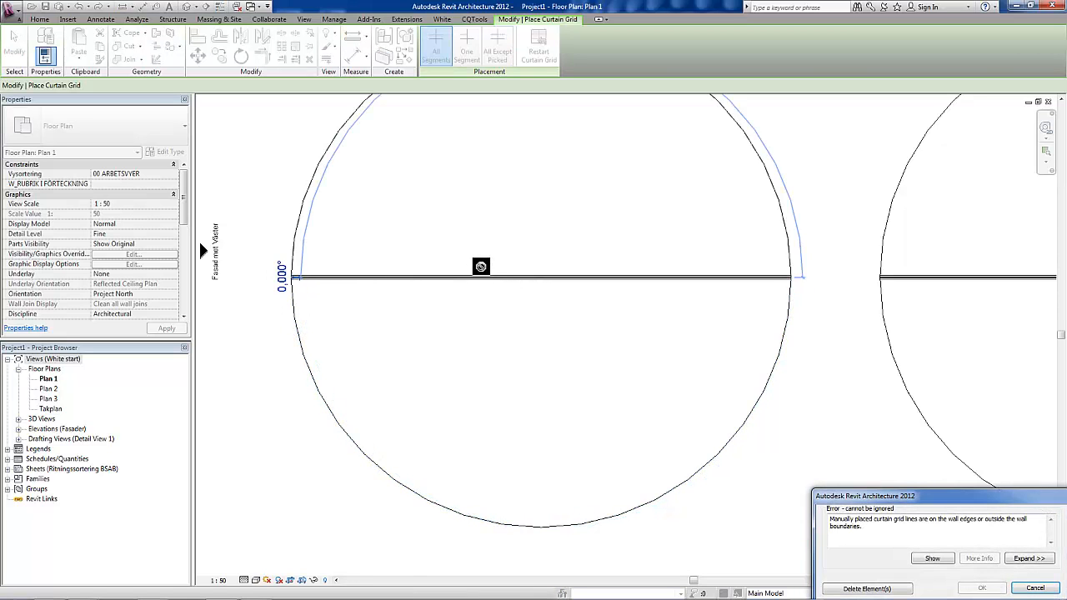
{"action": "left_click", "coordinate": [1054, 589]}
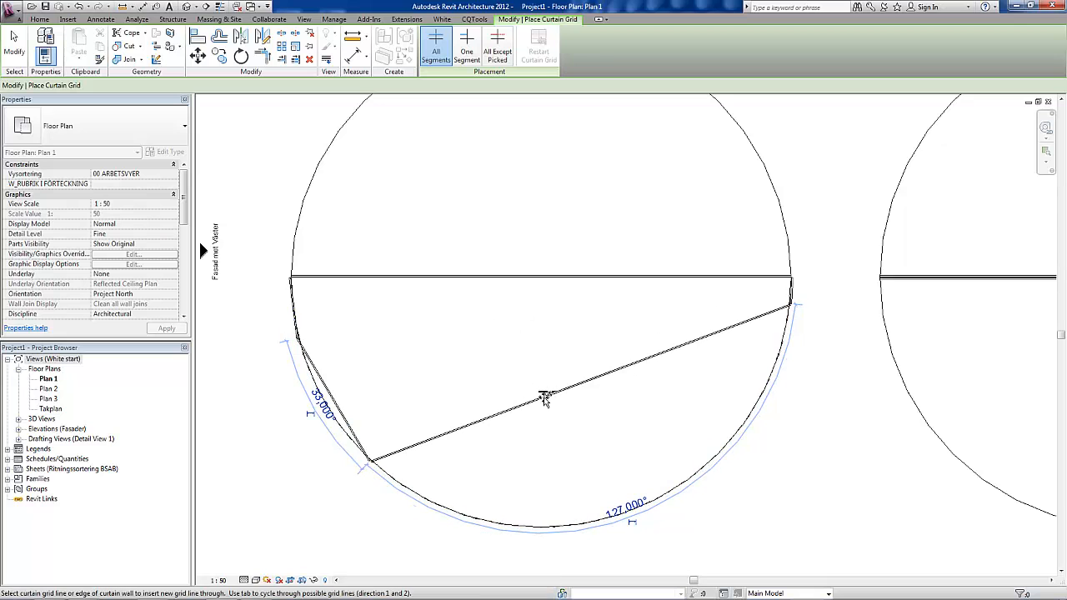
{"action": "left_click", "coordinate": [543, 398]}
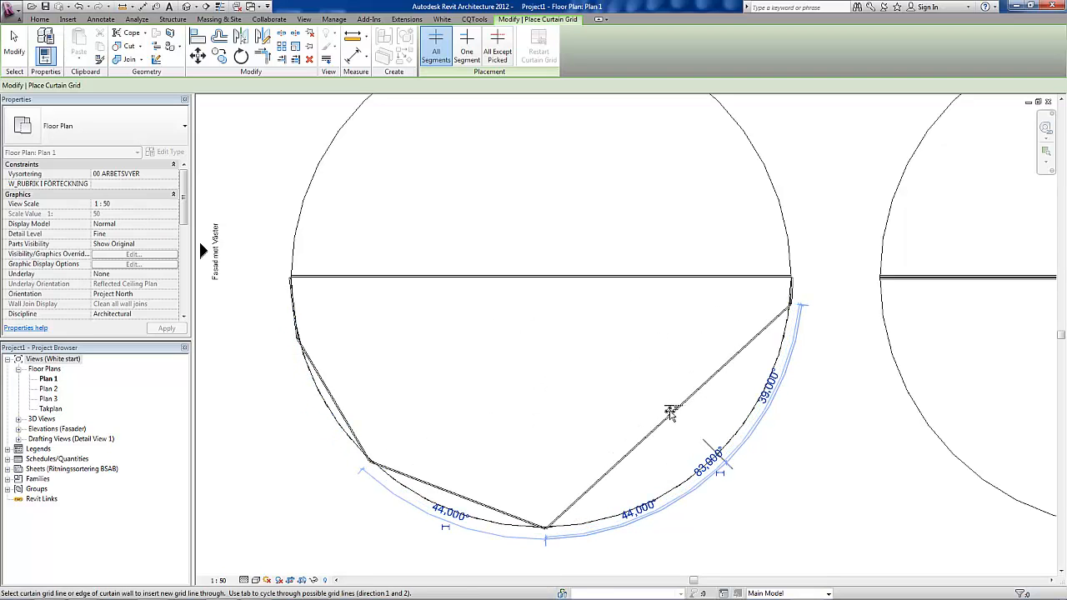
{"action": "left_click", "coordinate": [671, 412]}
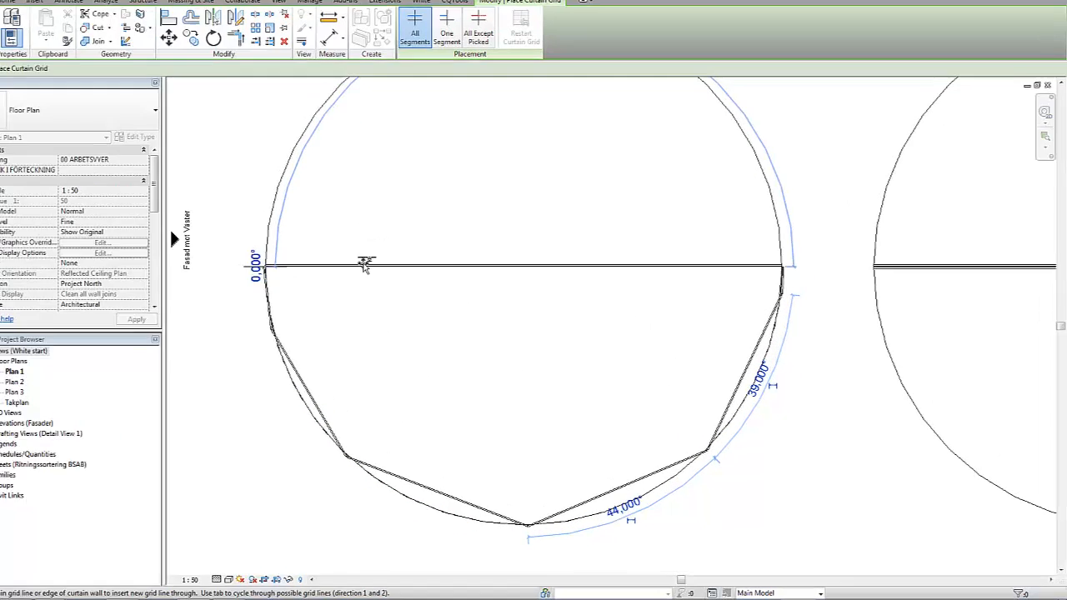
Step: Divide the upper half of the left circular curtain wall into several segments with curtain grid lines
{"action": "left_click", "coordinate": [377, 265]}
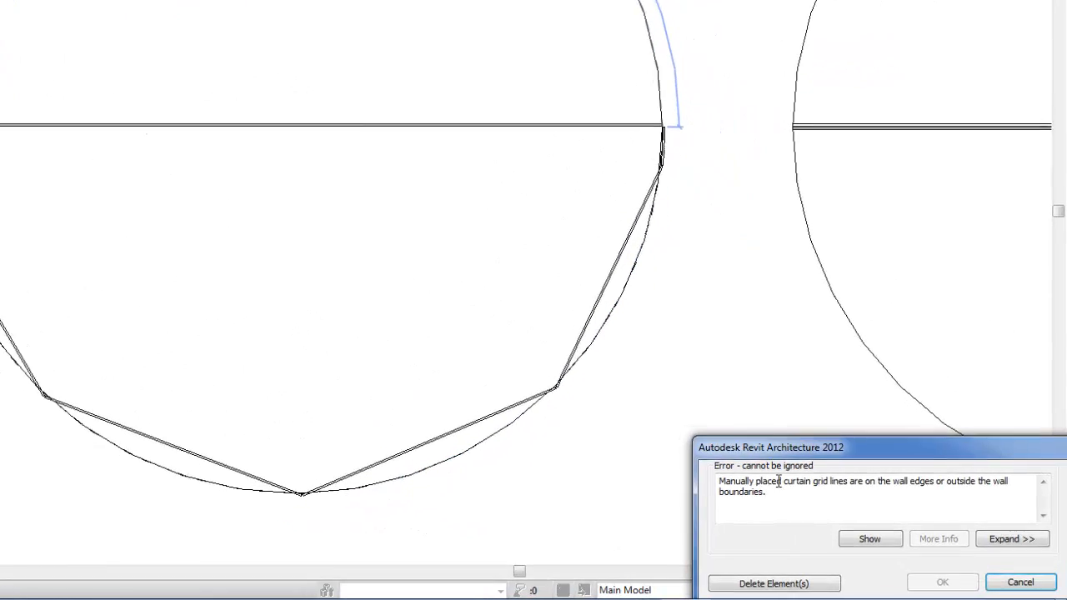
{"action": "left_click", "coordinate": [1020, 583]}
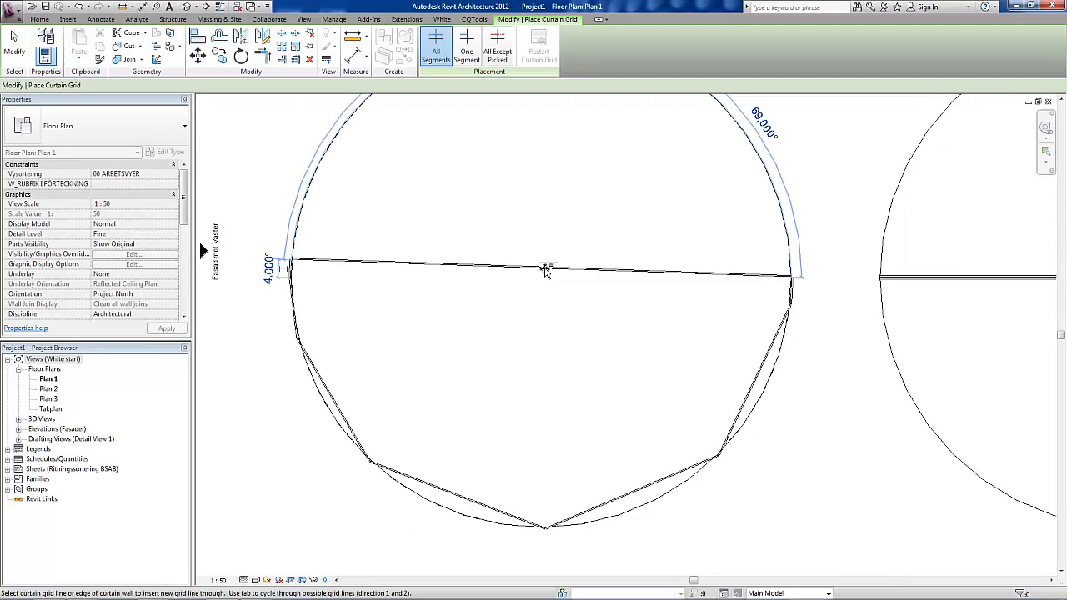
{"action": "middle_click_drag", "start_coordinate": [472, 208], "coordinate": [447, 360]}
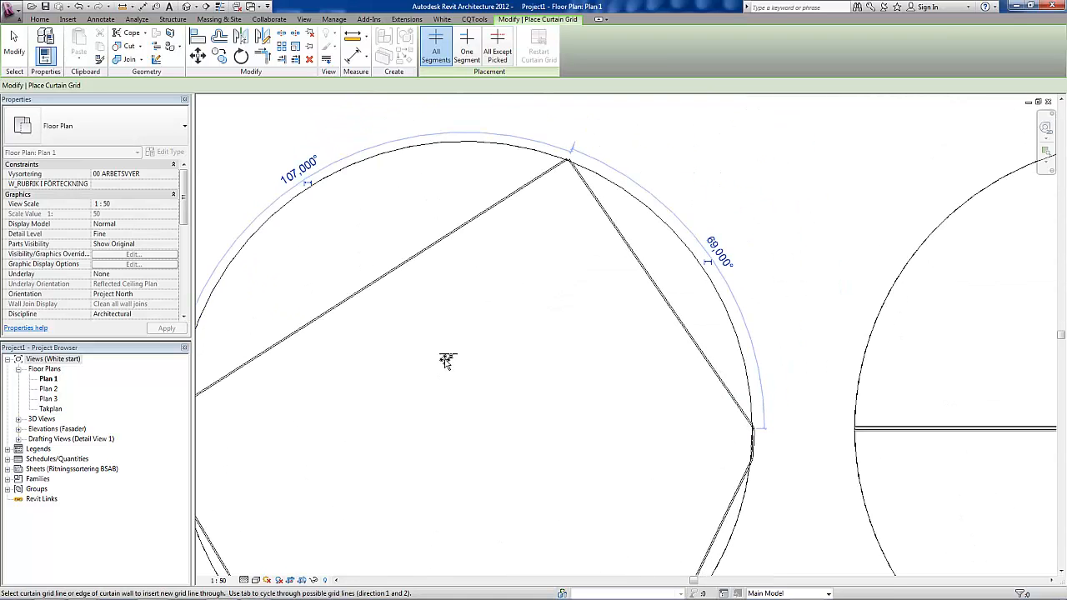
{"action": "left_click", "coordinate": [660, 310]}
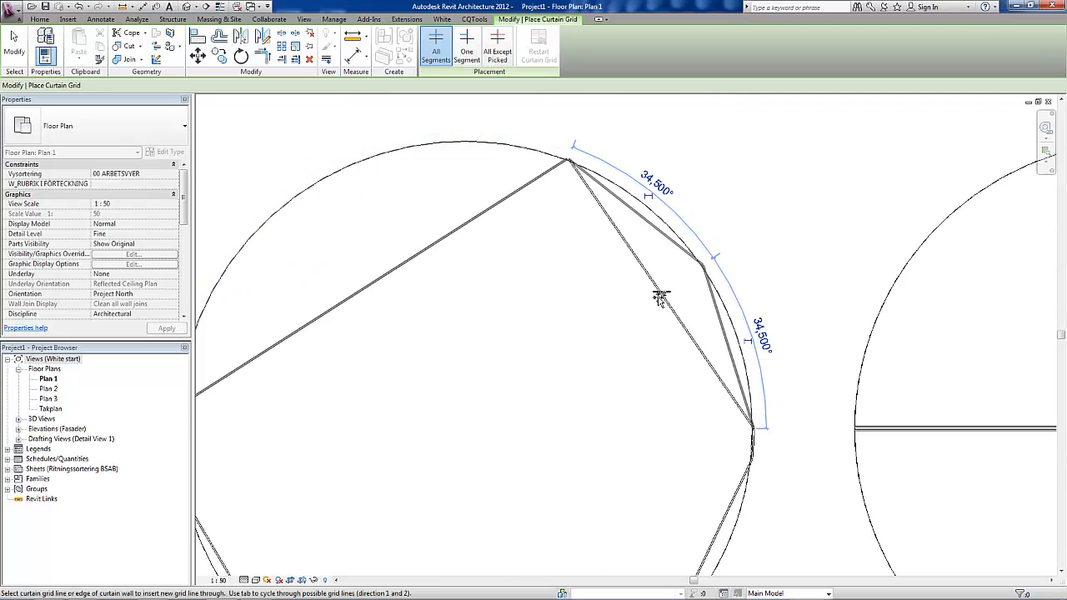
{"action": "left_click", "coordinate": [386, 273]}
{"action": "scroll", "coordinate": [441, 268], "scroll_direction": "down", "scroll_amount": 1}
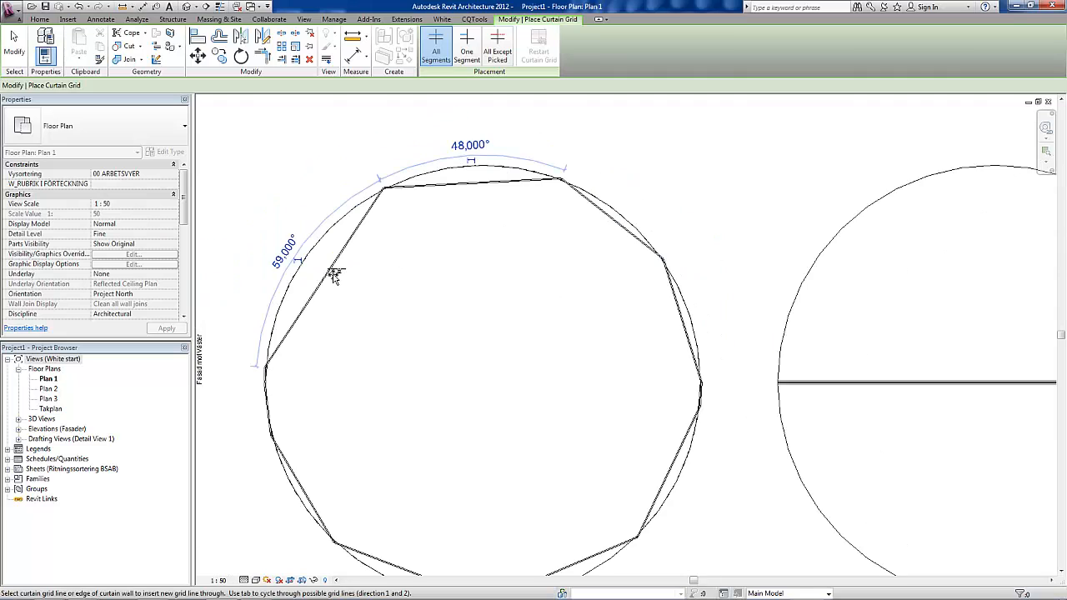
{"action": "left_click", "coordinate": [333, 277]}
{"action": "scroll", "coordinate": [250, 238], "scroll_direction": "down", "scroll_amount": 2}
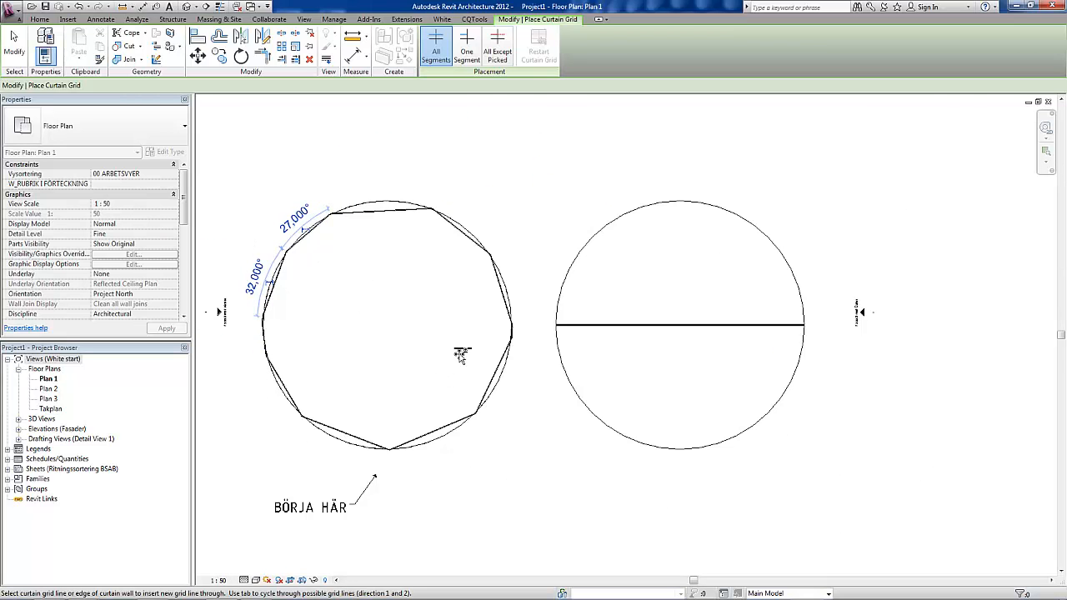
{"action": "left_click", "coordinate": [588, 326]}
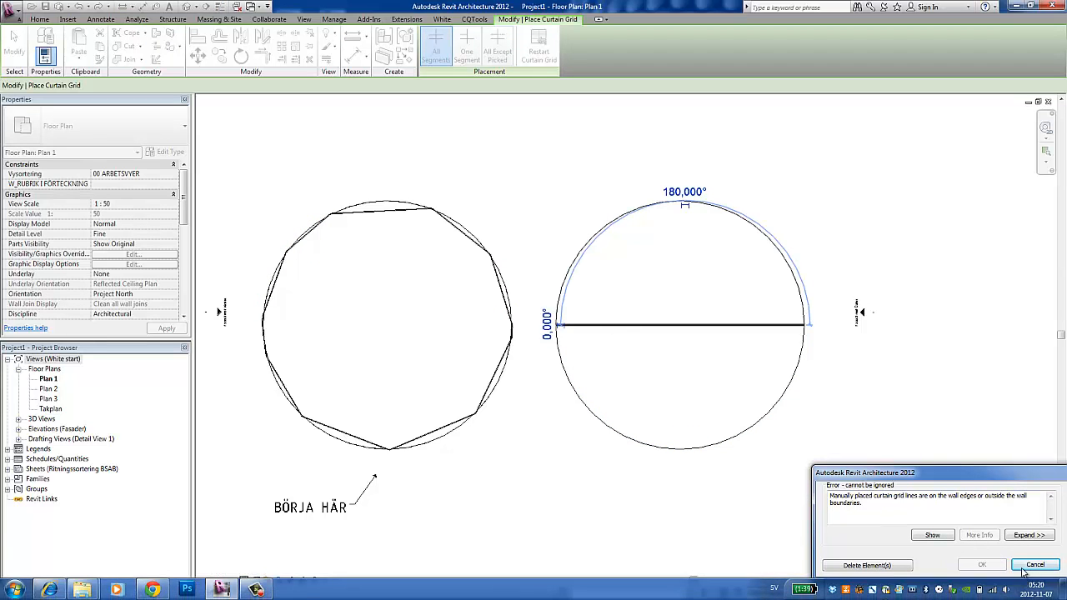
{"action": "left_click", "coordinate": [1036, 565]}
{"action": "scroll", "coordinate": [676, 333], "scroll_direction": "up", "scroll_amount": 3}
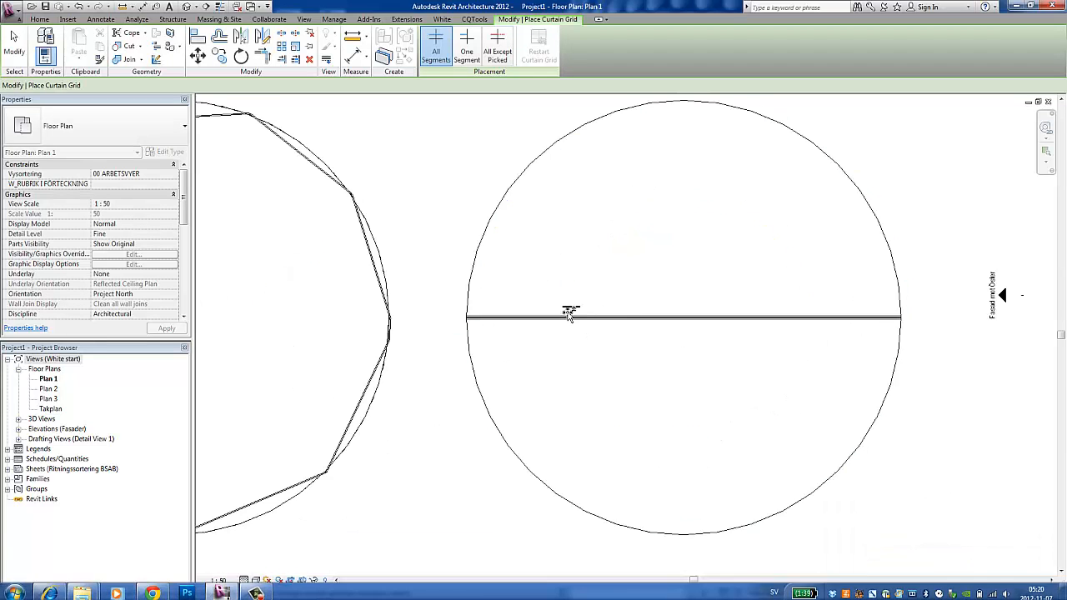
{"action": "left_click", "coordinate": [585, 317]}
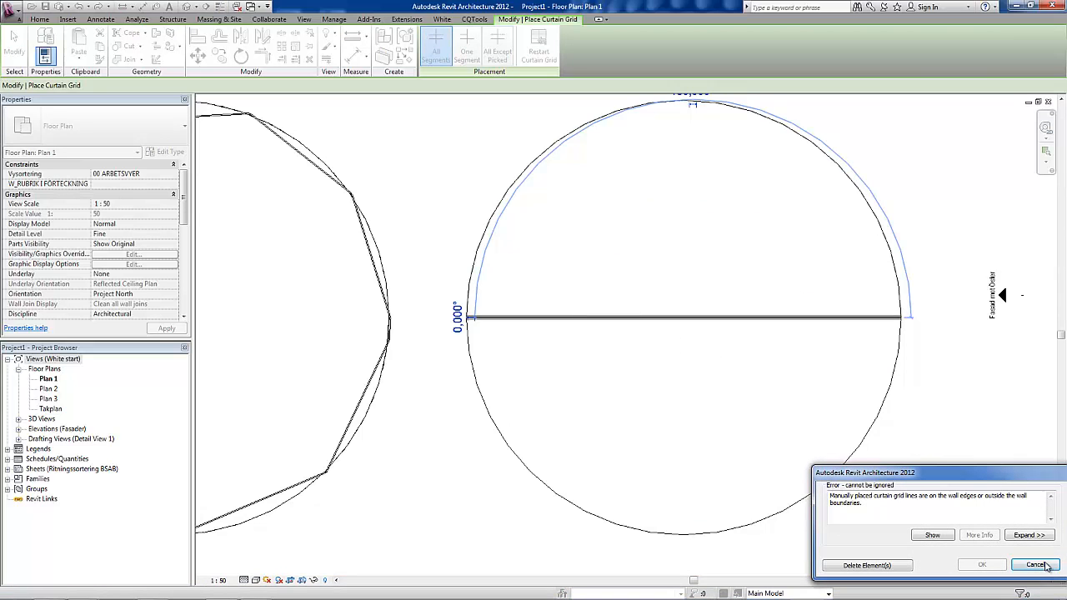
{"action": "left_click", "coordinate": [875, 565]}
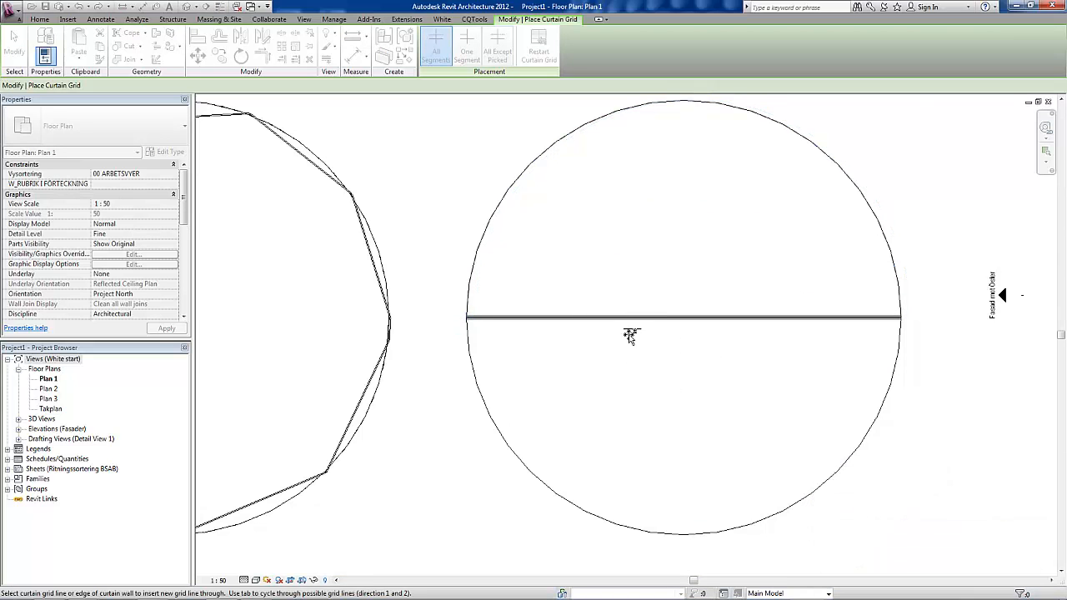
{"action": "left_click", "coordinate": [640, 319]}
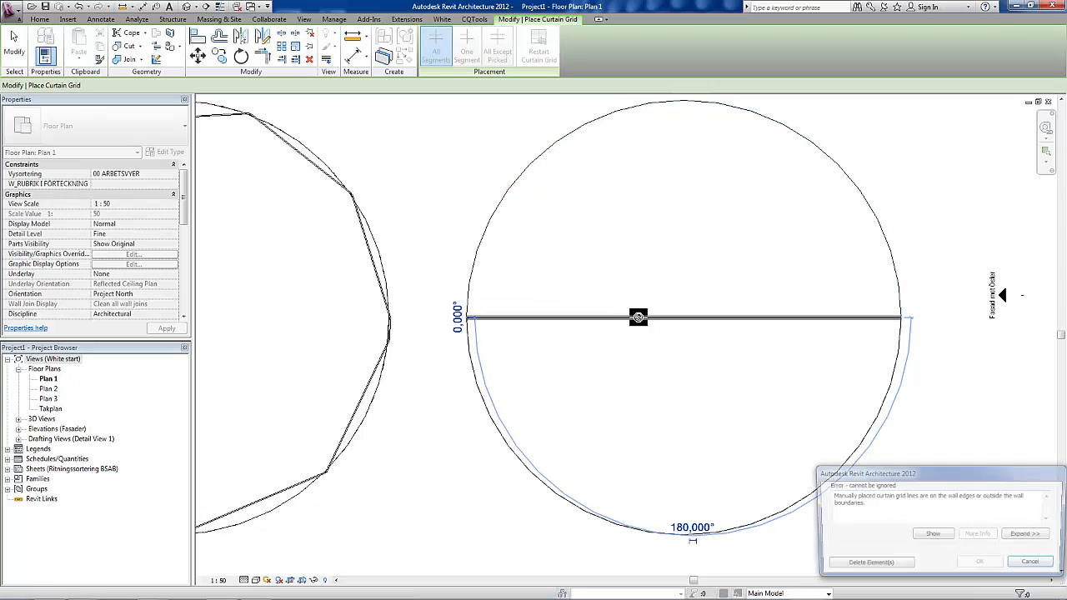
{"action": "left_click", "coordinate": [905, 566]}
Step: Divide the lower half of the right circular curtain wall into several segments with curtain grid lines
{"action": "scroll", "coordinate": [692, 329], "scroll_direction": "up", "scroll_amount": 5}
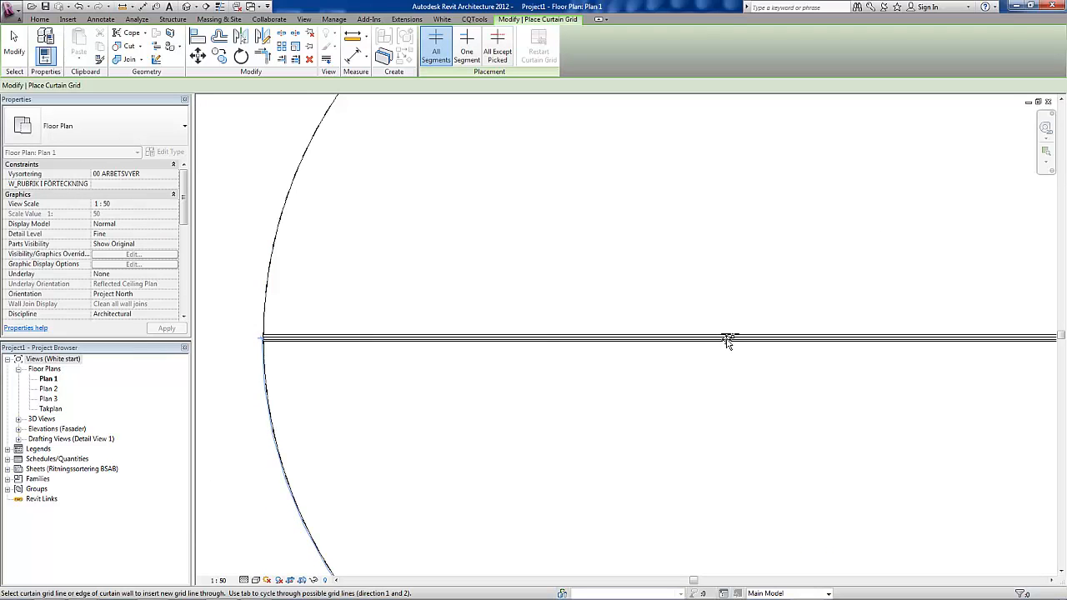
{"action": "left_click", "coordinate": [727, 340]}
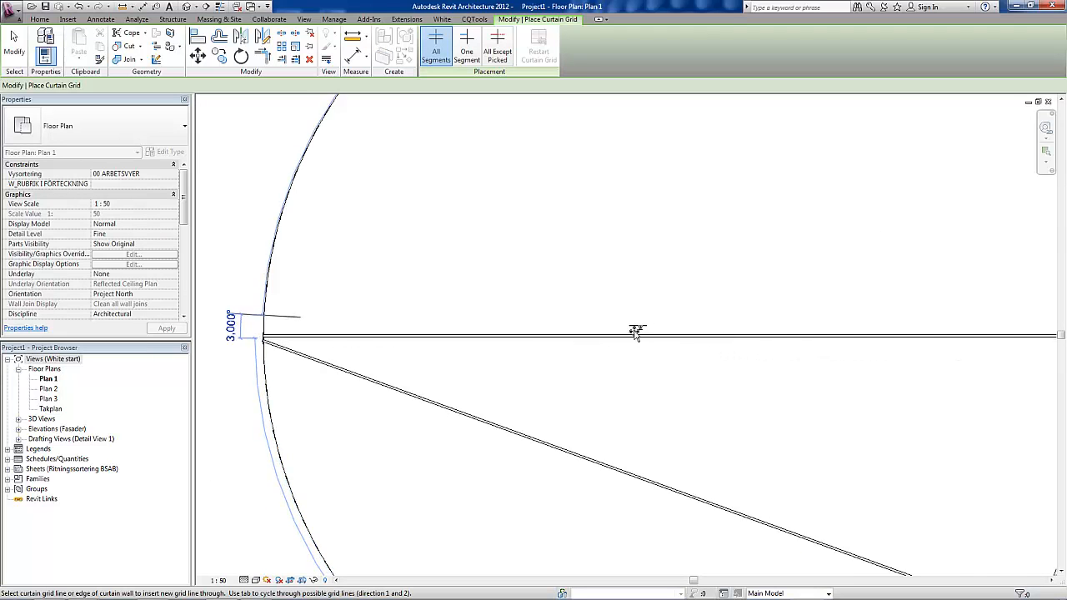
{"action": "scroll", "coordinate": [636, 331], "scroll_direction": "down", "scroll_amount": 4}
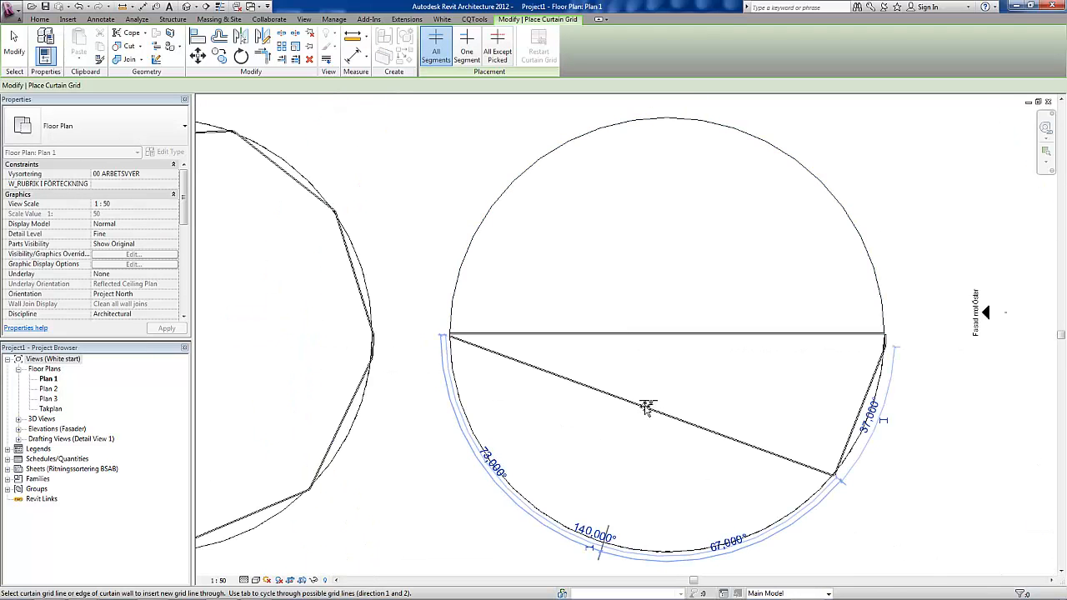
{"action": "left_click", "coordinate": [677, 417]}
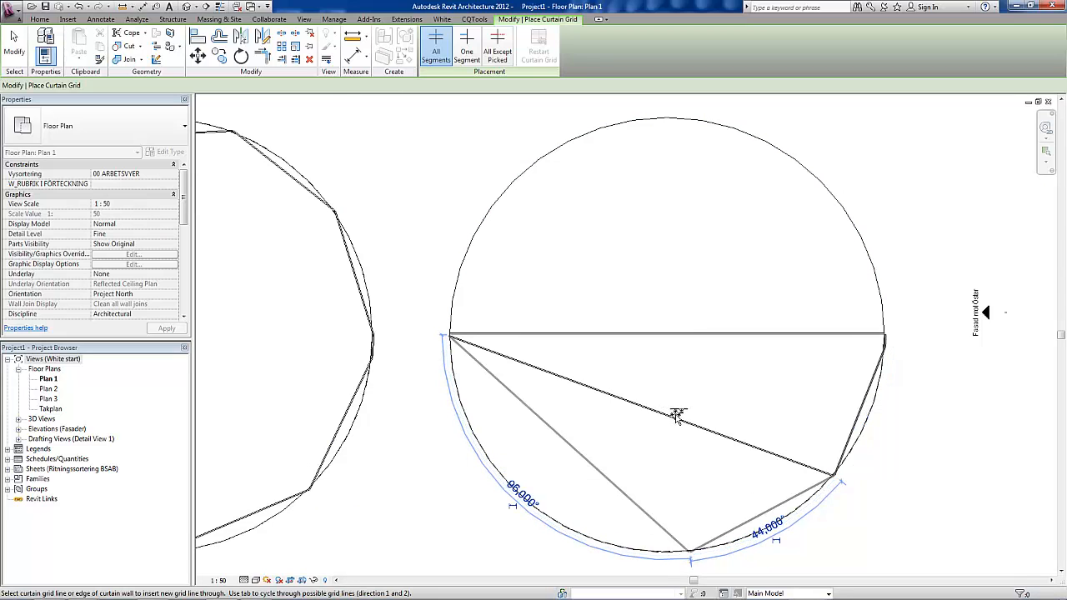
{"action": "left_click", "coordinate": [565, 435]}
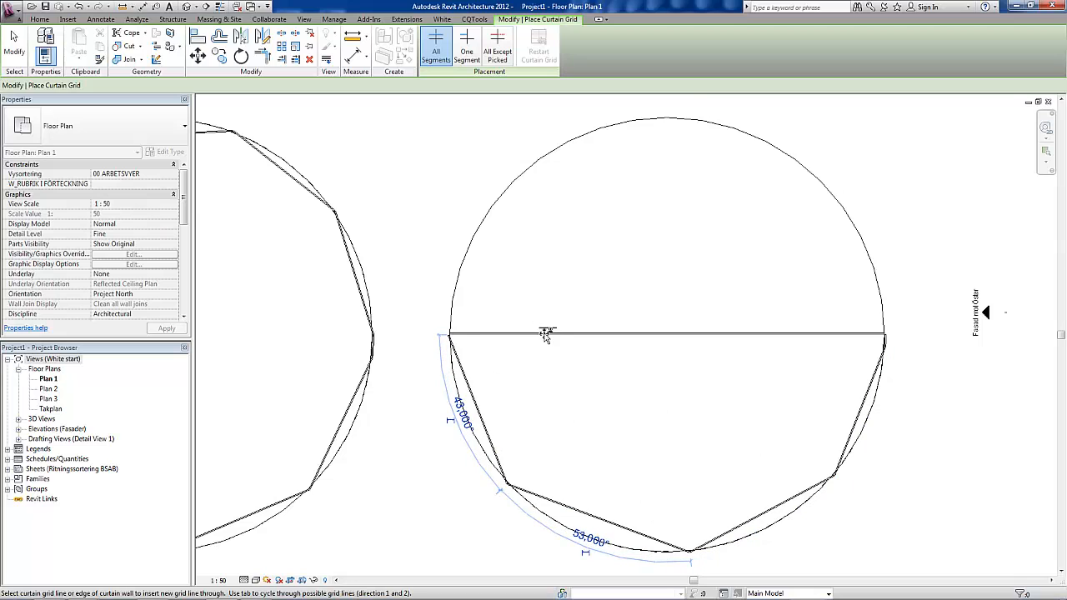
Step: Divide the upper half of the right circular curtain wall into several segments with curtain grid lines
{"action": "left_click", "coordinate": [545, 334]}
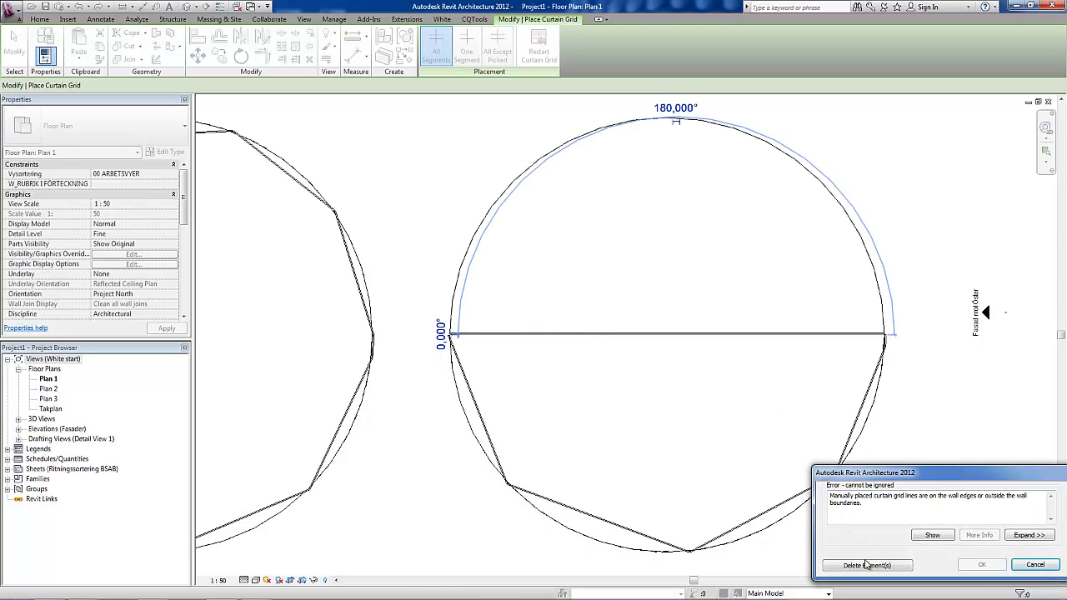
{"action": "key", "text": "Escape"}
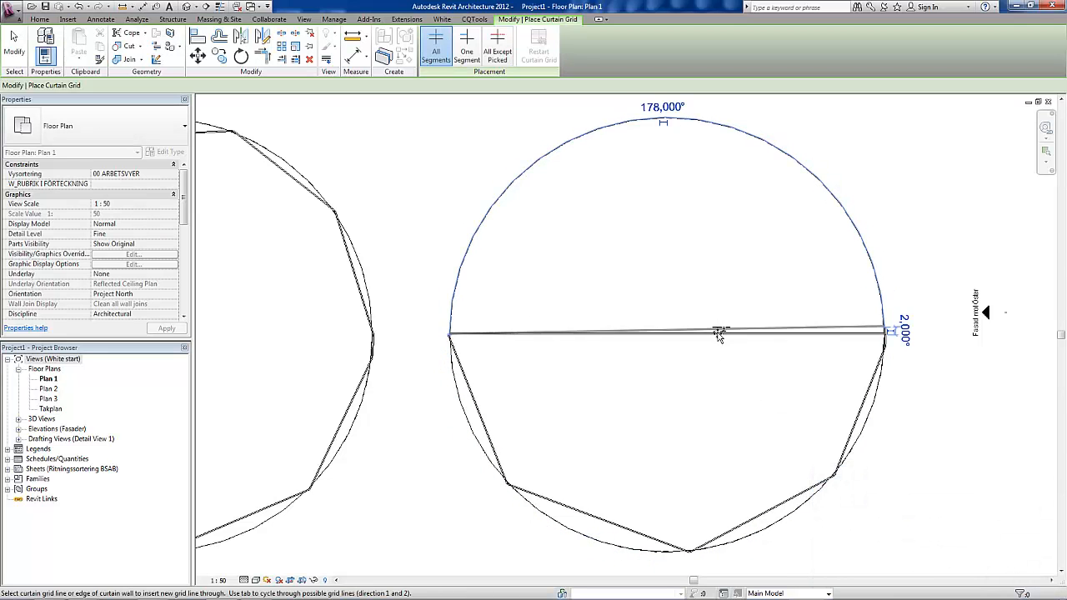
{"action": "left_click", "coordinate": [688, 327]}
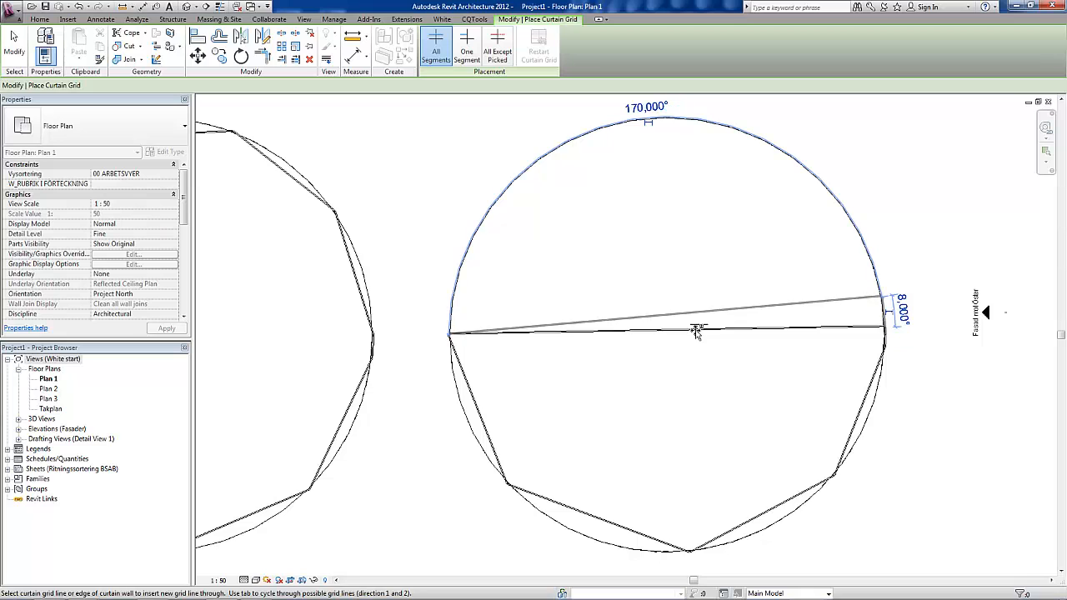
{"action": "left_click", "coordinate": [639, 317]}
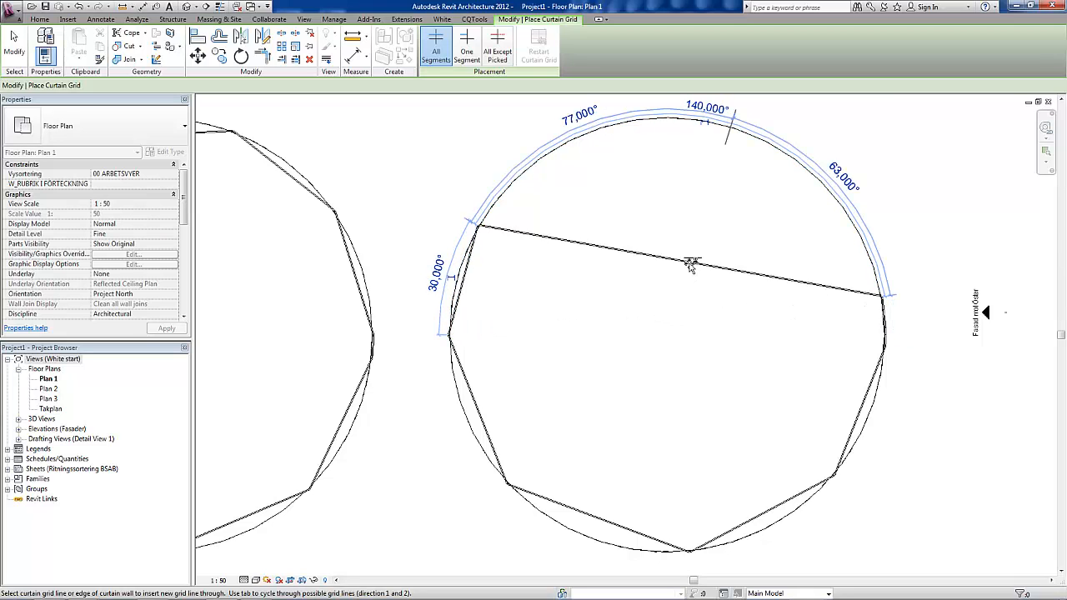
{"action": "left_click", "coordinate": [631, 254]}
{"action": "scroll", "coordinate": [631, 254], "scroll_direction": "down", "scroll_amount": 2}
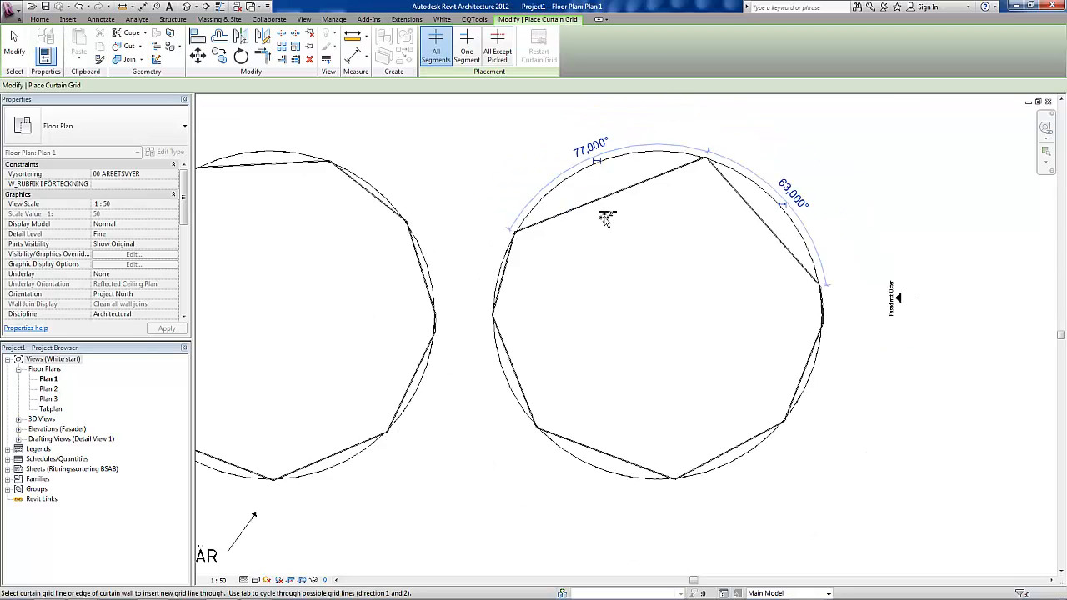
{"action": "scroll", "coordinate": [658, 221], "scroll_direction": "down", "scroll_amount": 2}
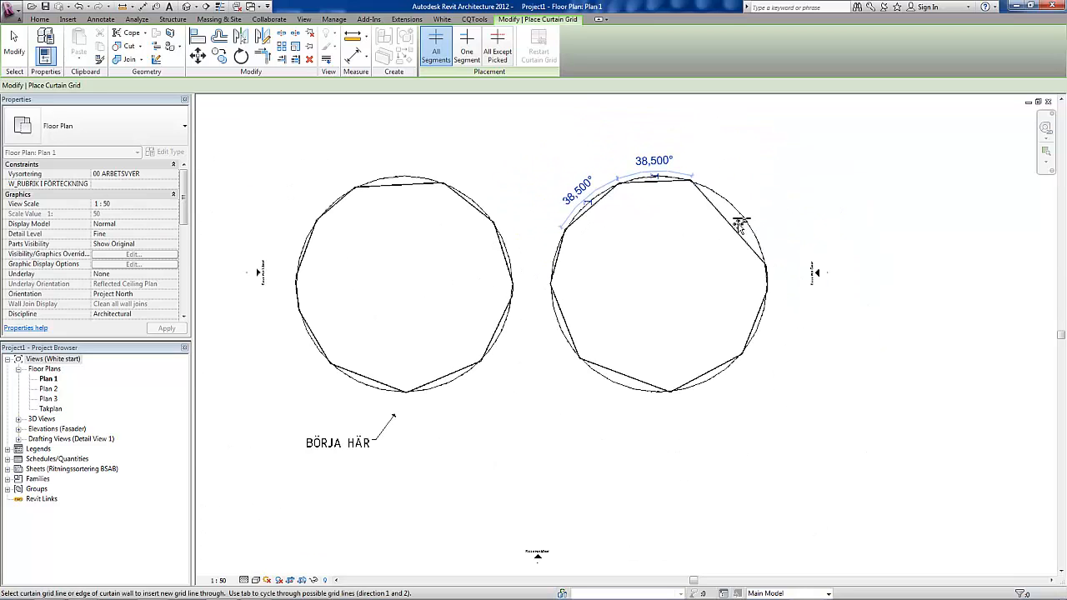
{"action": "left_click", "coordinate": [725, 223]}
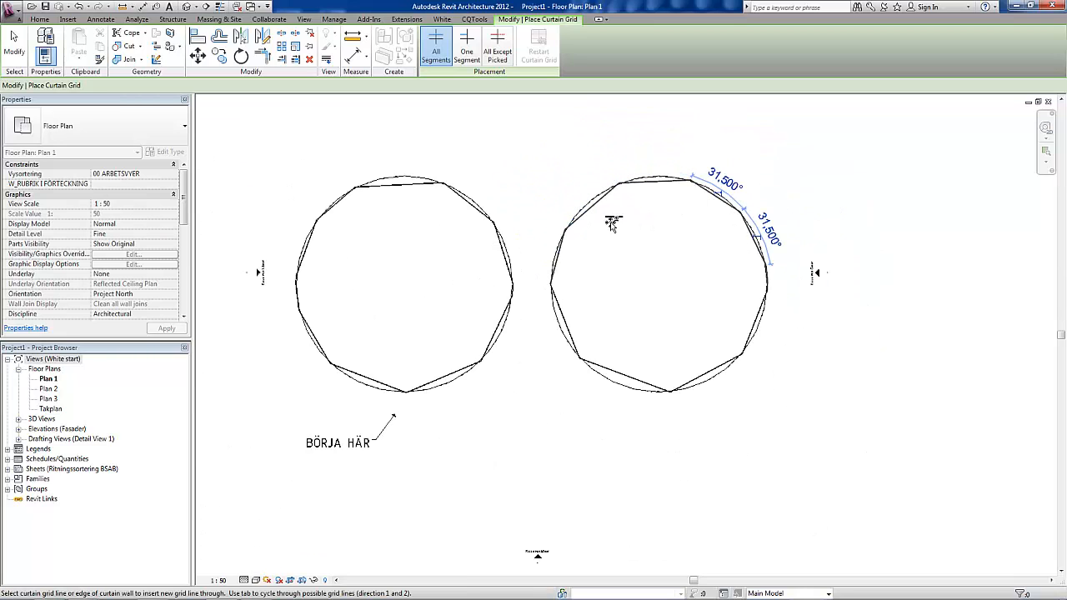
{"action": "scroll", "coordinate": [764, 340], "scroll_direction": "down", "scroll_amount": 1}
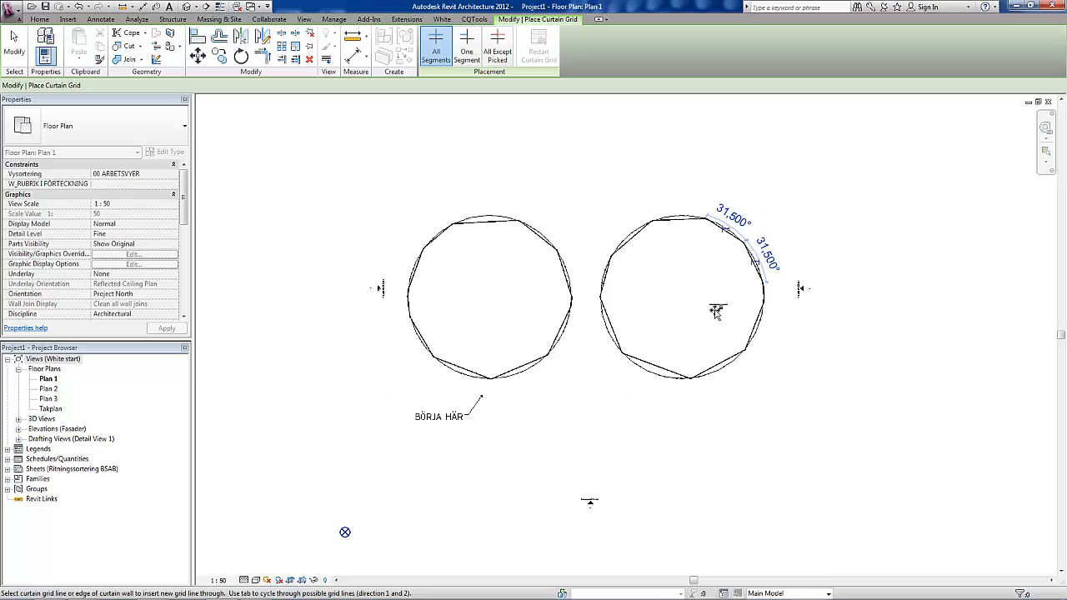
{"action": "right_click", "coordinate": [288, 139]}
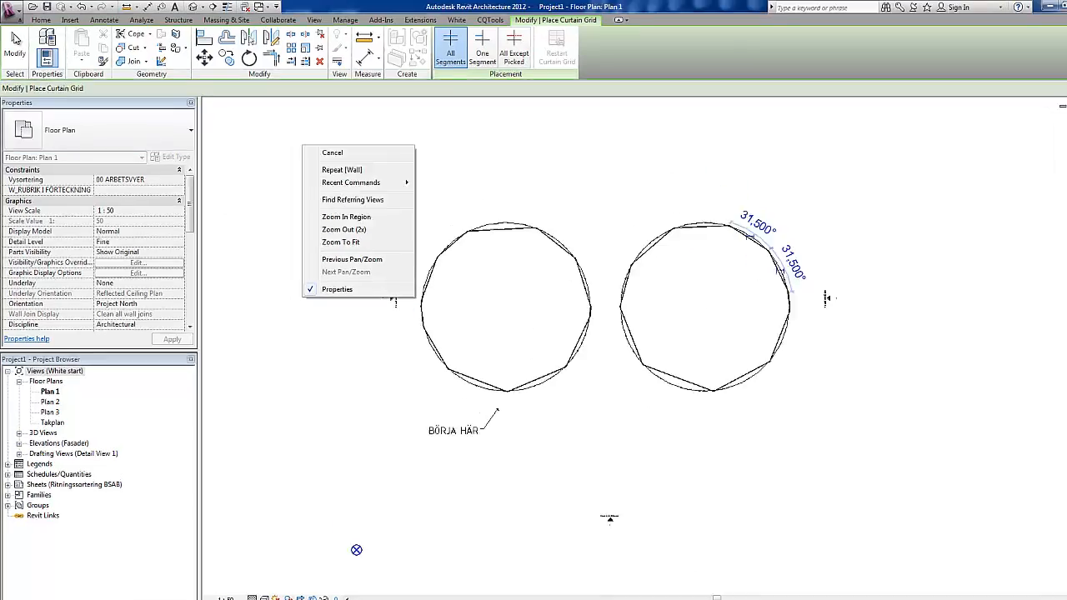
{"action": "left_click", "coordinate": [310, 150]}
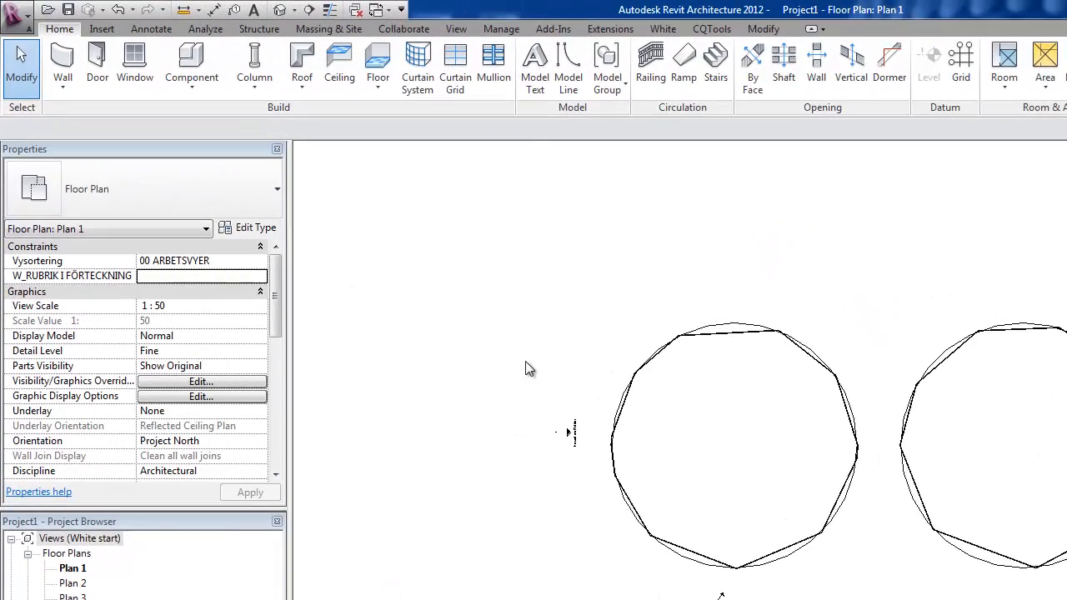
Step: Open the Fasad mot Söder elevation and set its visual style to Shaded
{"action": "scroll", "coordinate": [637, 432], "scroll_direction": "up", "scroll_amount": 2}
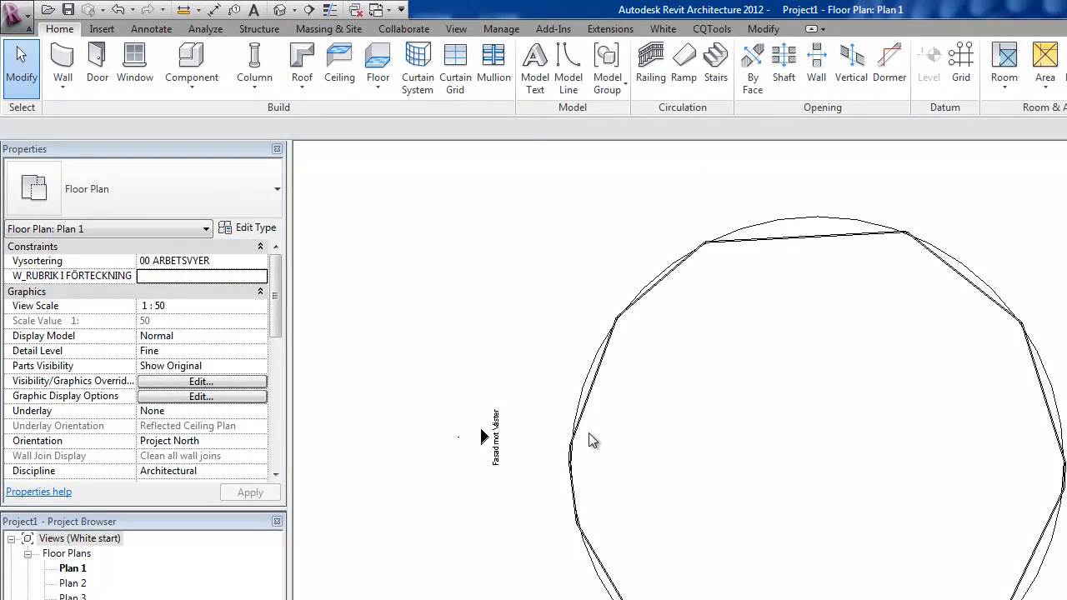
{"action": "scroll", "coordinate": [443, 470], "scroll_direction": "down", "scroll_amount": 1}
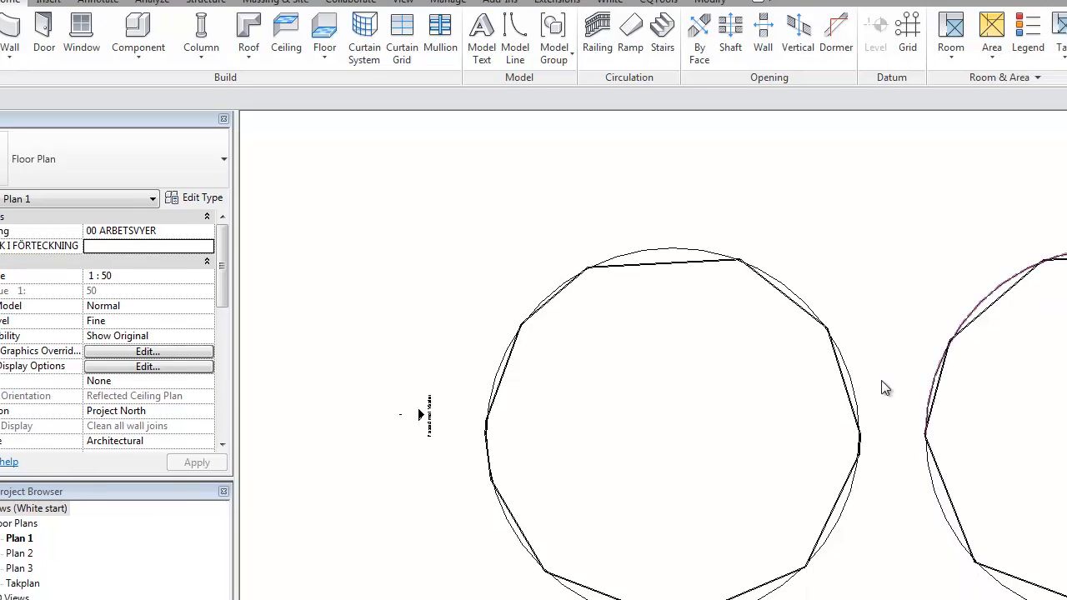
{"action": "scroll", "coordinate": [258, 335], "scroll_direction": "up", "scroll_amount": 1}
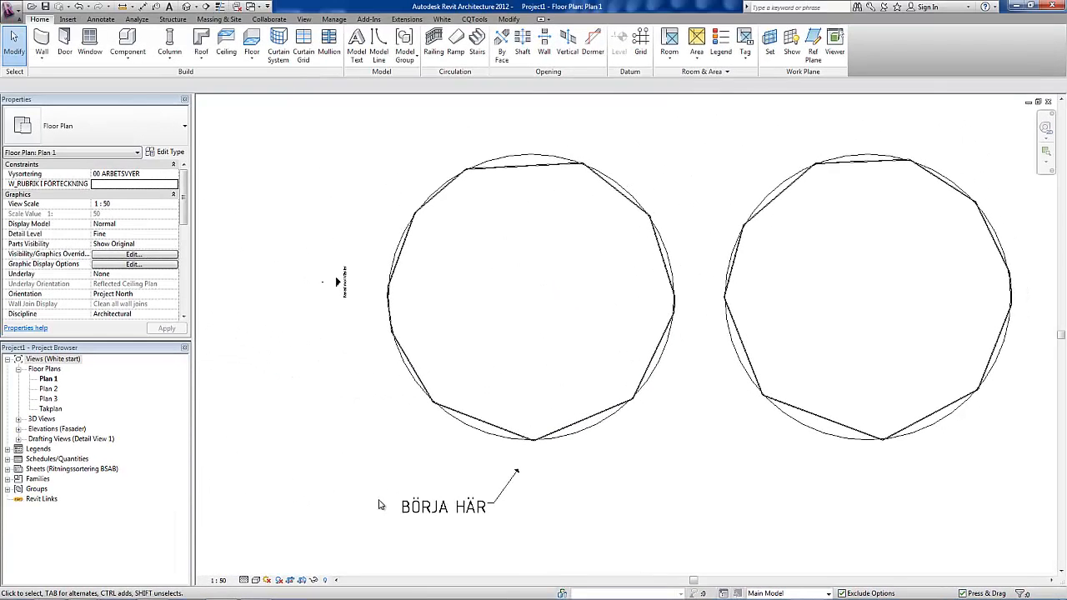
{"action": "scroll", "coordinate": [379, 242], "scroll_direction": "down", "scroll_amount": 3}
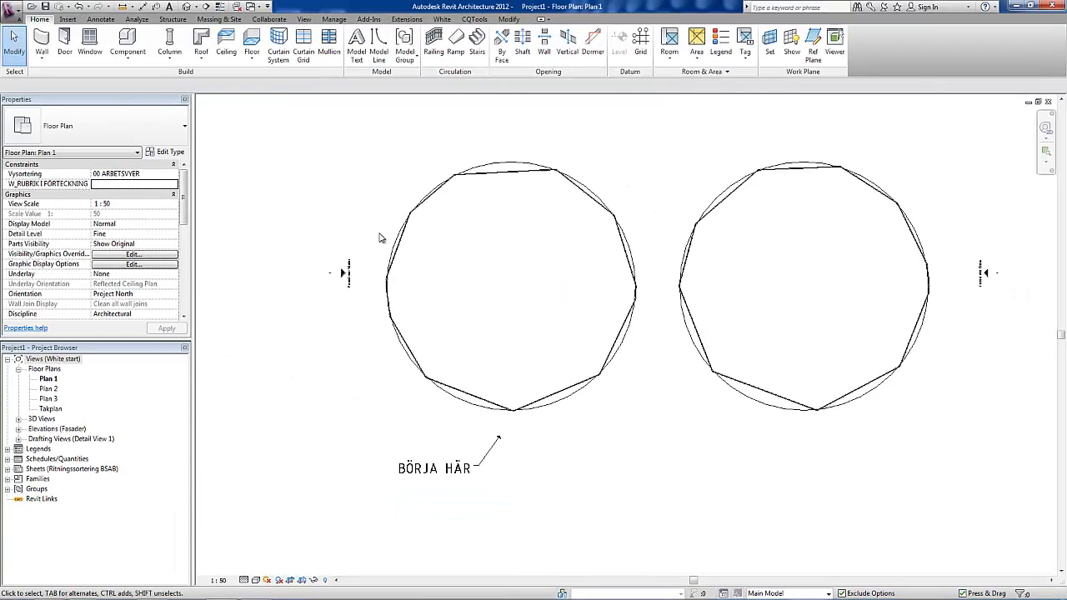
{"action": "left_click", "coordinate": [595, 510]}
{"action": "double_click", "coordinate": [594, 510]}
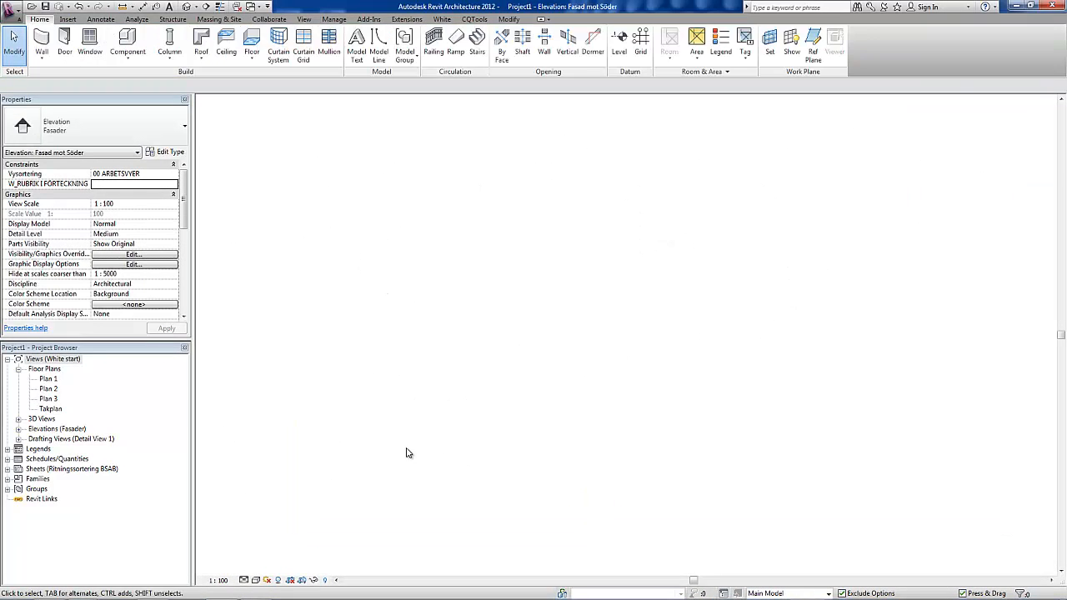
{"action": "scroll", "coordinate": [538, 288], "scroll_direction": "up", "scroll_amount": 3}
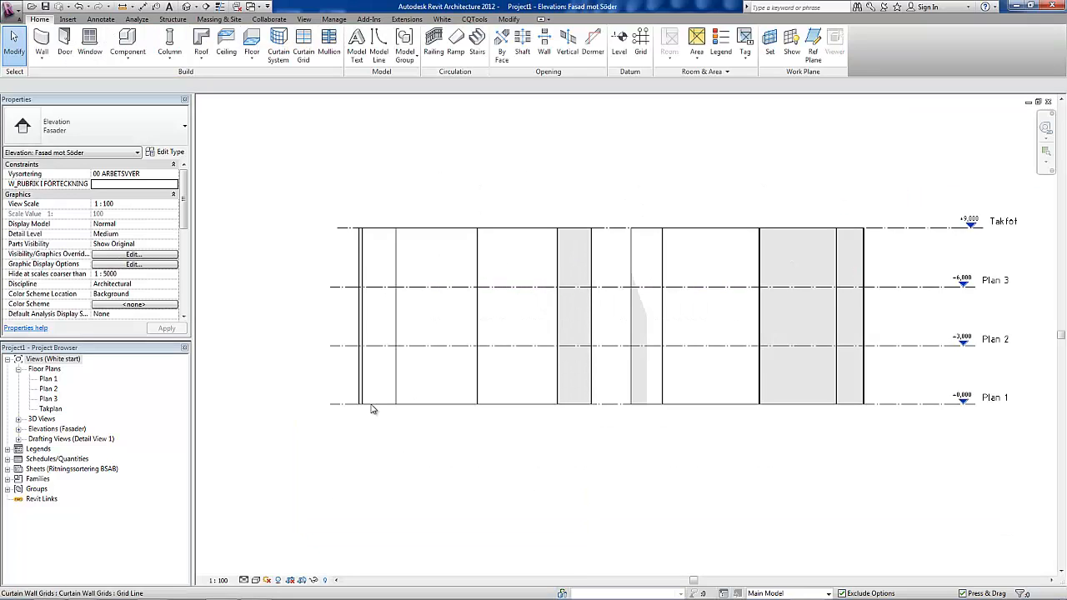
{"action": "left_click", "coordinate": [255, 580]}
{"action": "left_click", "coordinate": [280, 557]}
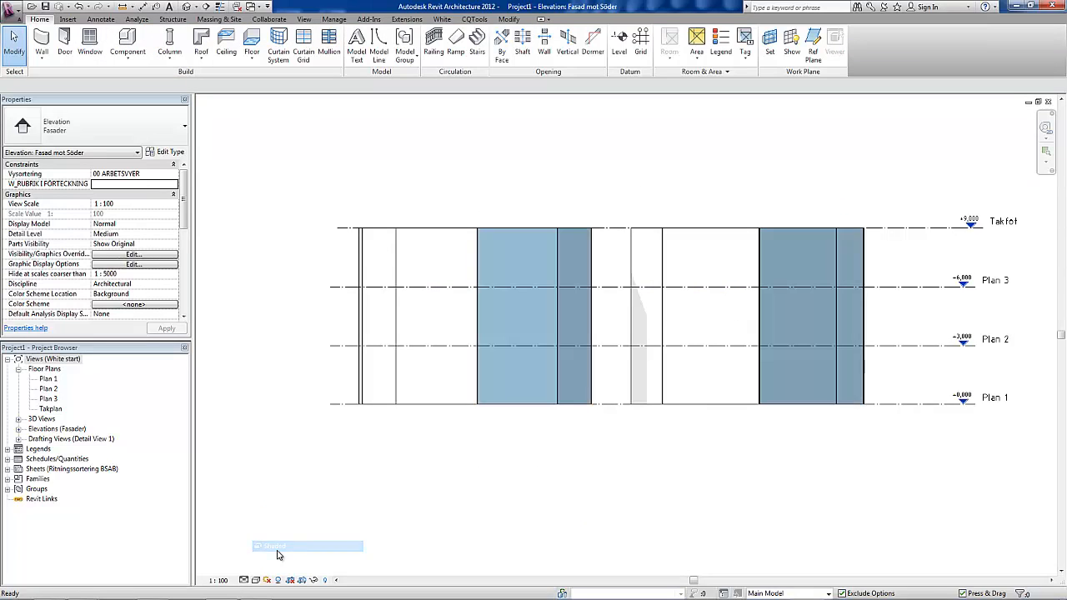
{"action": "scroll", "coordinate": [528, 374], "scroll_direction": "right", "scroll_amount": 3, "text": "shift"}
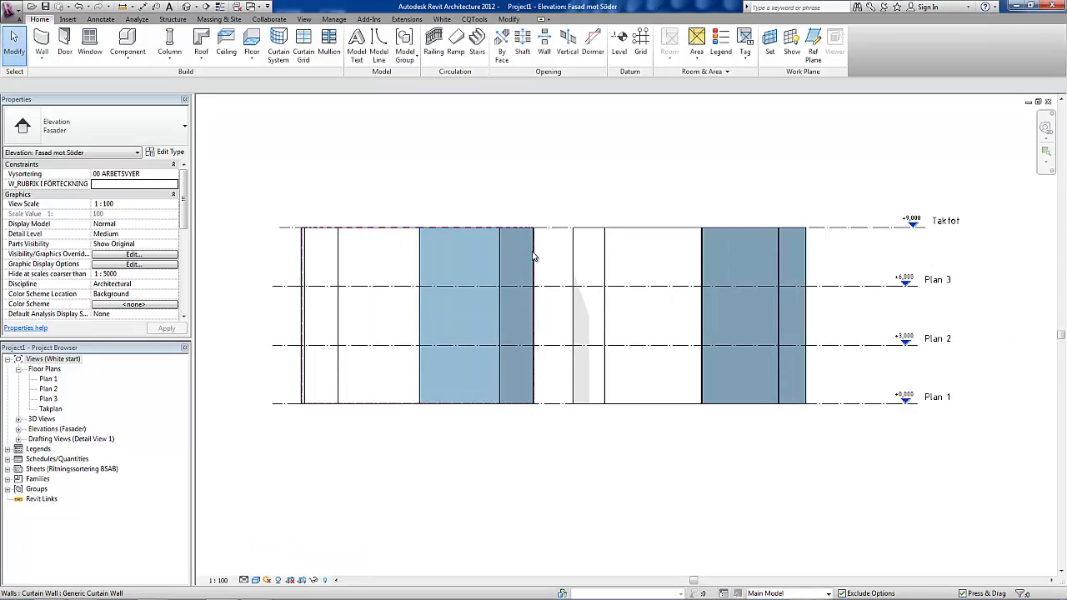
Step: Inspect the extents and level constraints of the front half of each curtain wall in the elevation
{"action": "left_click", "coordinate": [534, 258]}
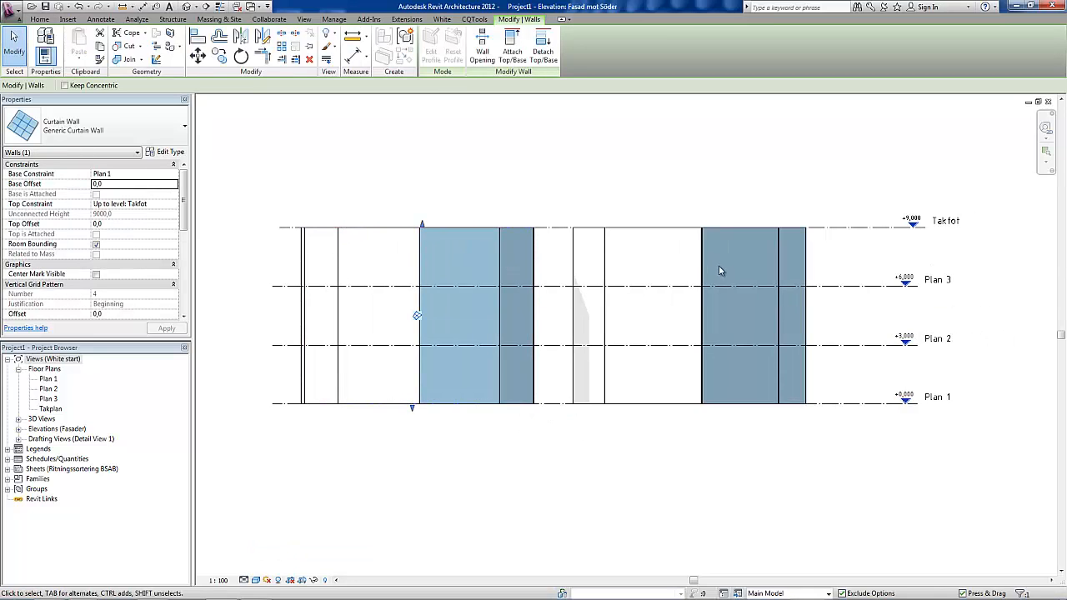
{"action": "left_click", "coordinate": [805, 253]}
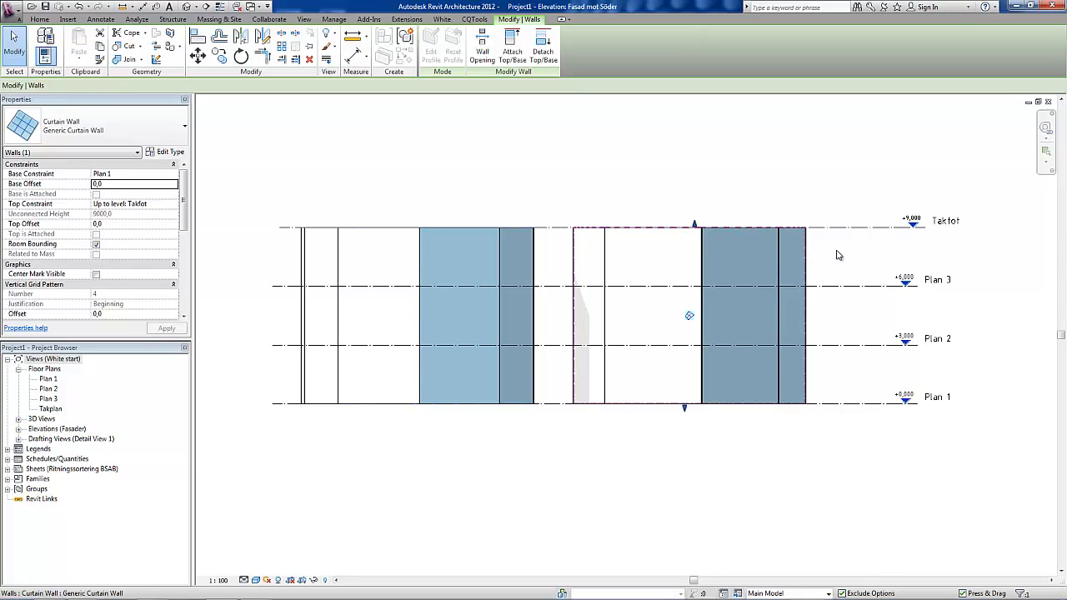
{"action": "left_click", "coordinate": [853, 255]}
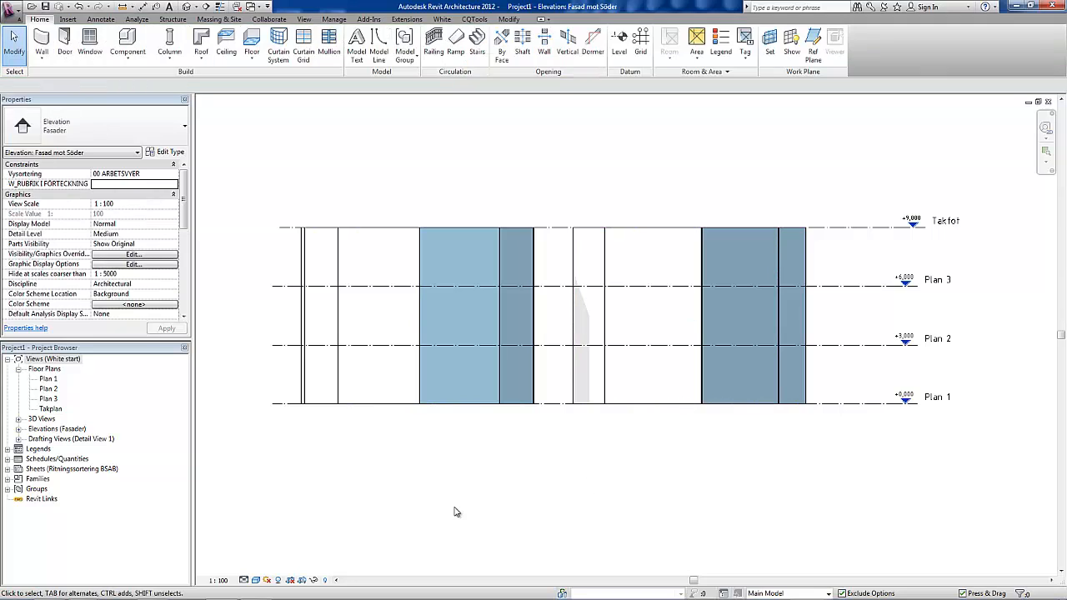
Step: Add two vertical curtain grid lines to each curtain wall in the elevation, at the midpoints of its two wide front panels
{"action": "left_click", "coordinate": [303, 55]}
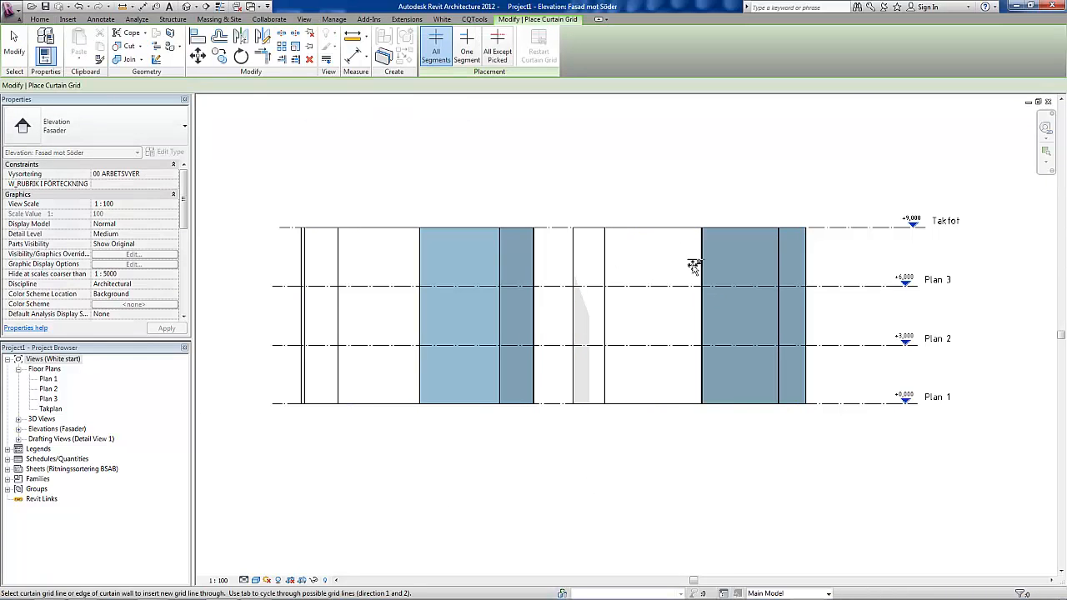
{"action": "left_click", "coordinate": [652, 227]}
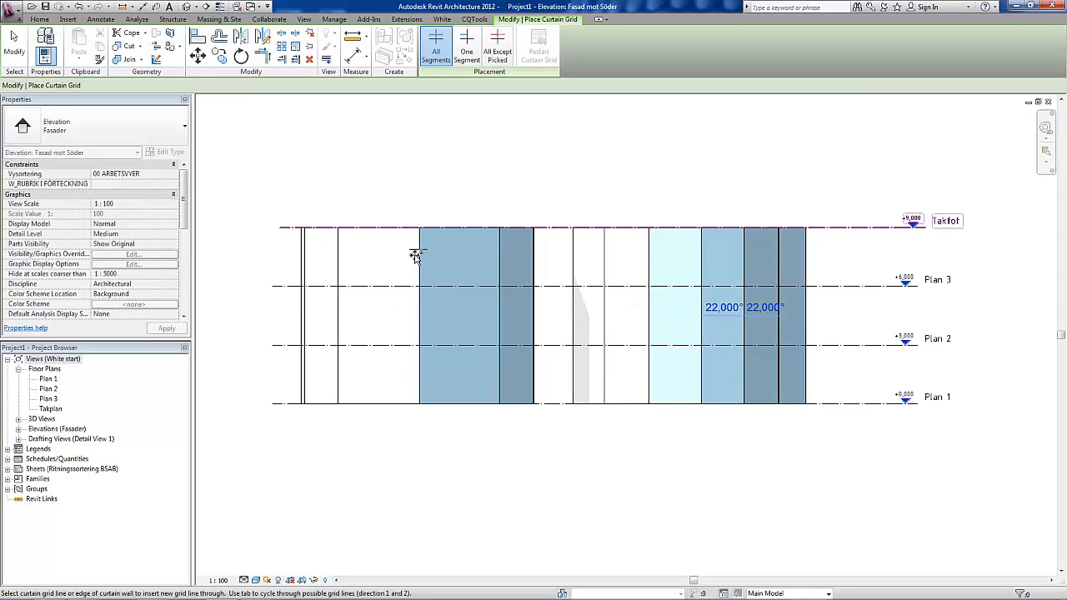
{"action": "left_click", "coordinate": [464, 227]}
{"action": "left_click", "coordinate": [375, 229]}
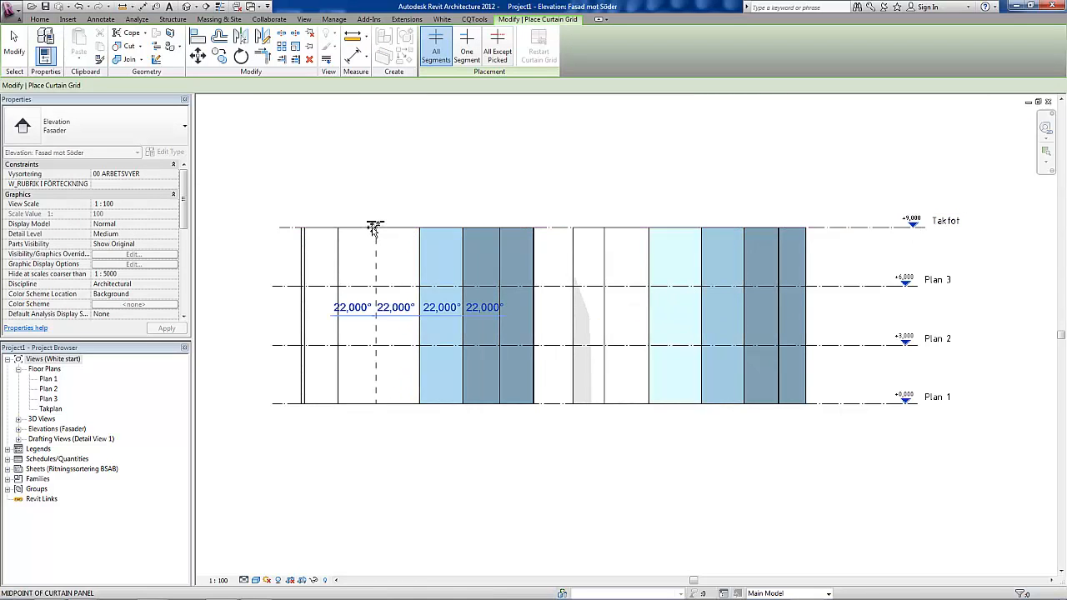
{"action": "right_click", "coordinate": [364, 469]}
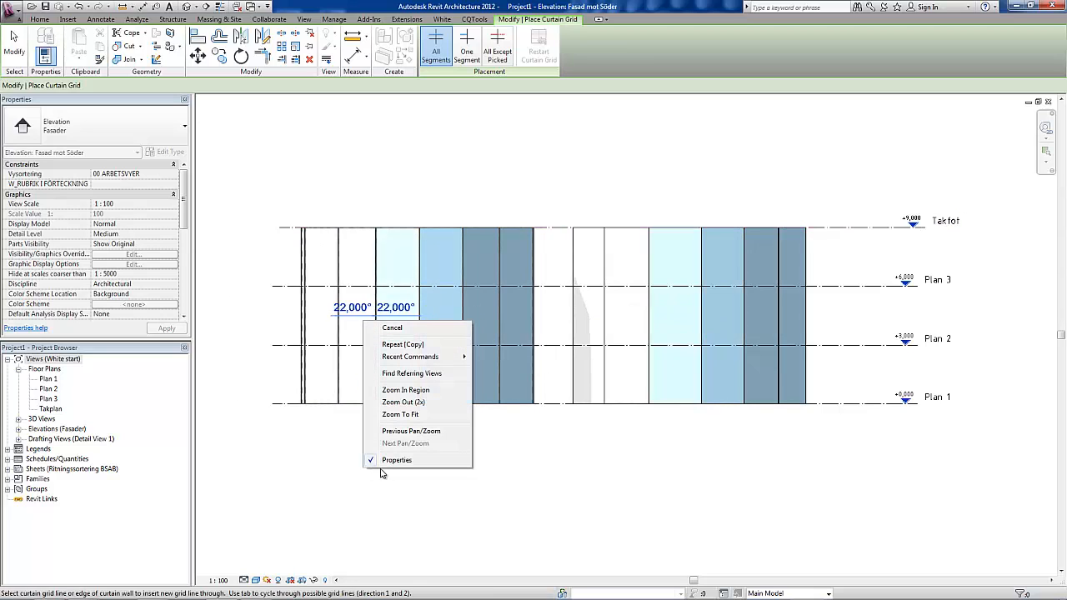
{"action": "left_click", "coordinate": [390, 328]}
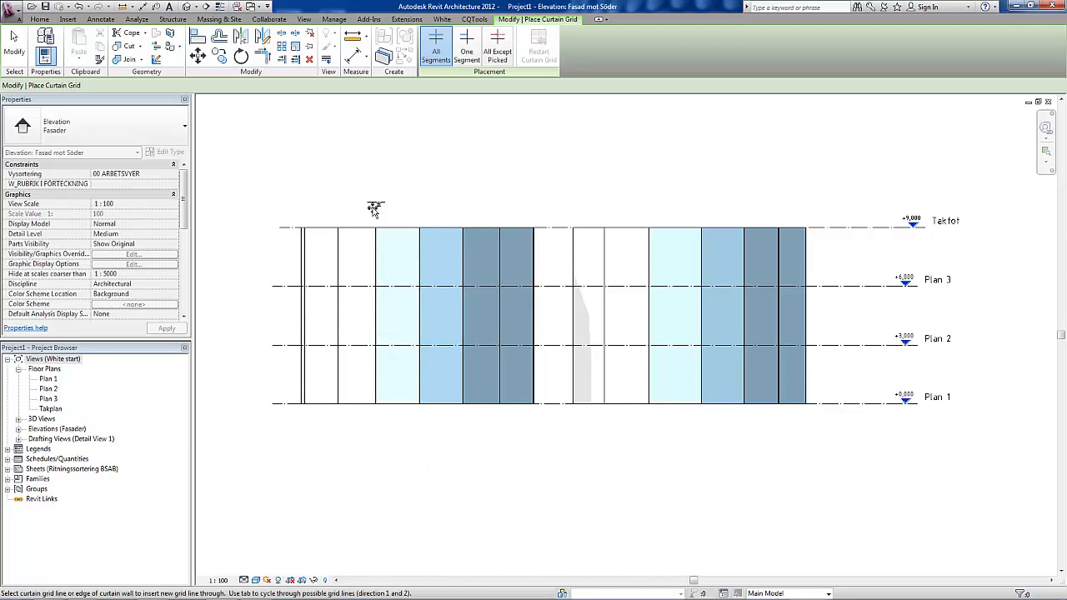
Step: Open the {3D} view and inspect the segmented curtain walls from a front angle
{"action": "left_click", "coordinate": [19, 420]}
{"action": "left_click", "coordinate": [19, 419]}
{"action": "left_click", "coordinate": [46, 439]}
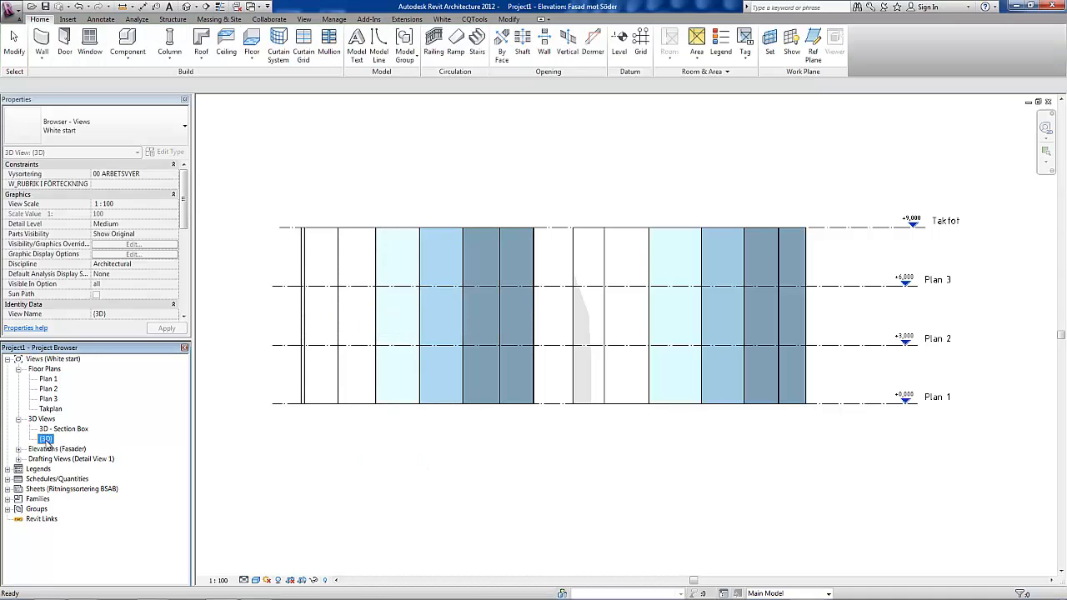
{"action": "double_click", "coordinate": [46, 440]}
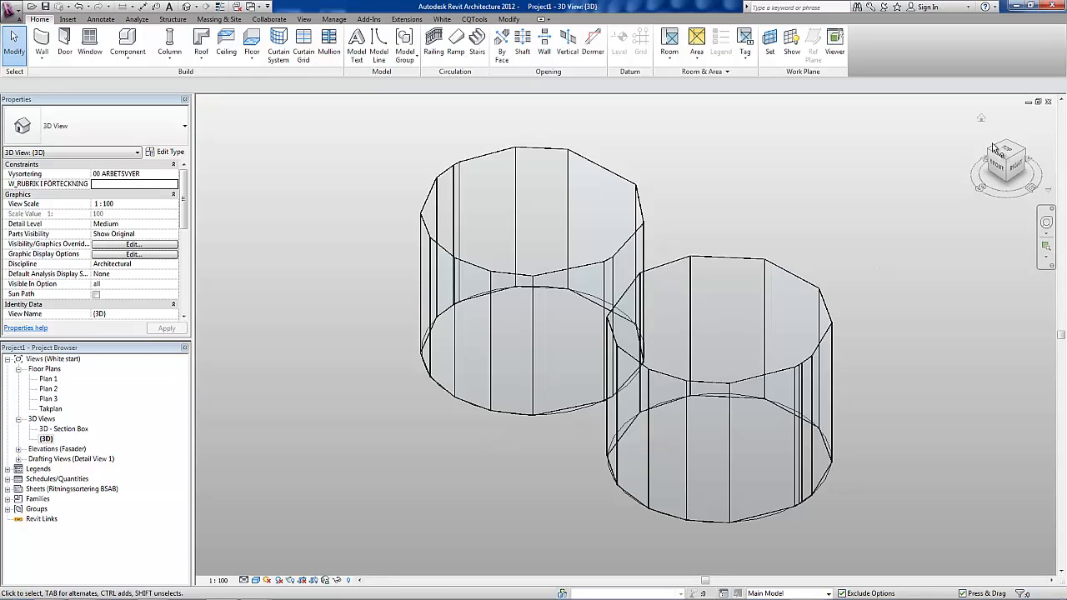
{"action": "left_click_drag", "start_coordinate": [1000, 160], "coordinate": [302, 170]}
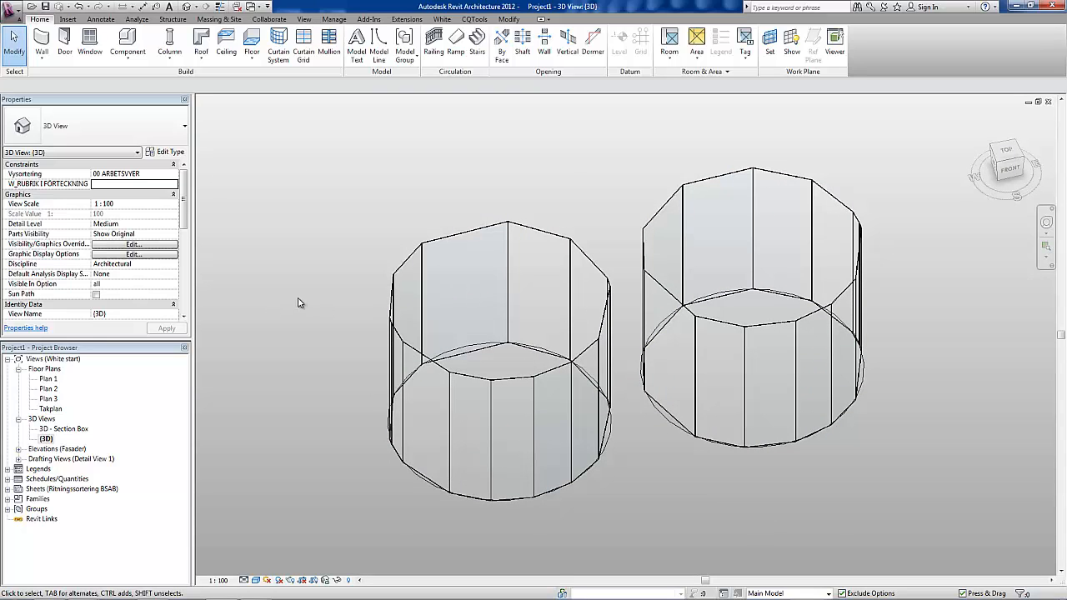
{"action": "left_click", "coordinate": [21, 452]}
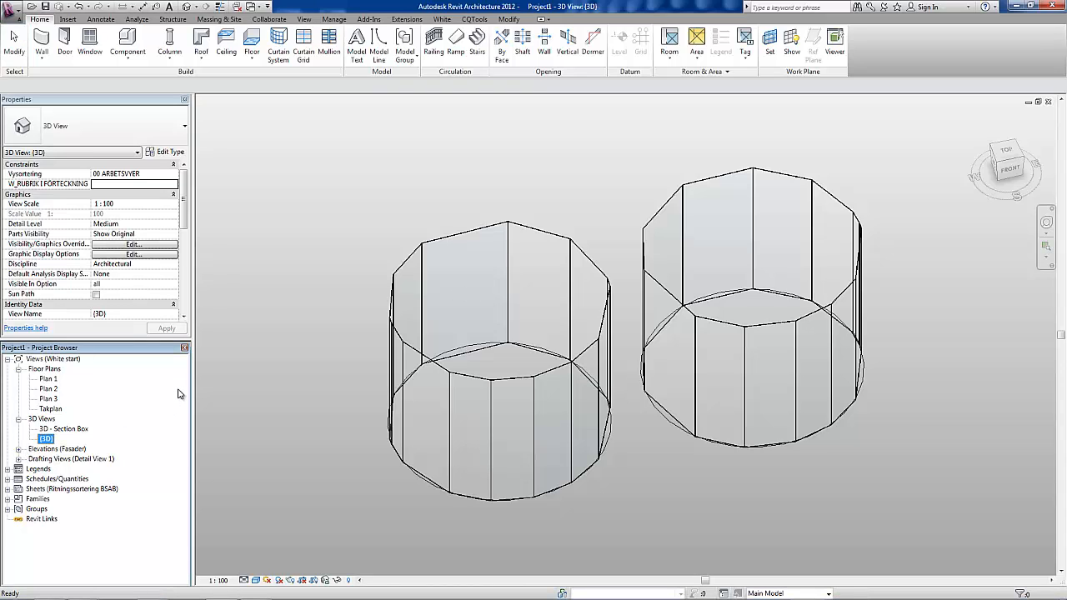
Step: In the Fasad mot Söder elevation, add horizontal curtain grid lines to the left curtain wall at heights 1700, 3000, 4400, 6000 and 7400 mm
{"action": "key", "text": "ctrl+Tab"}
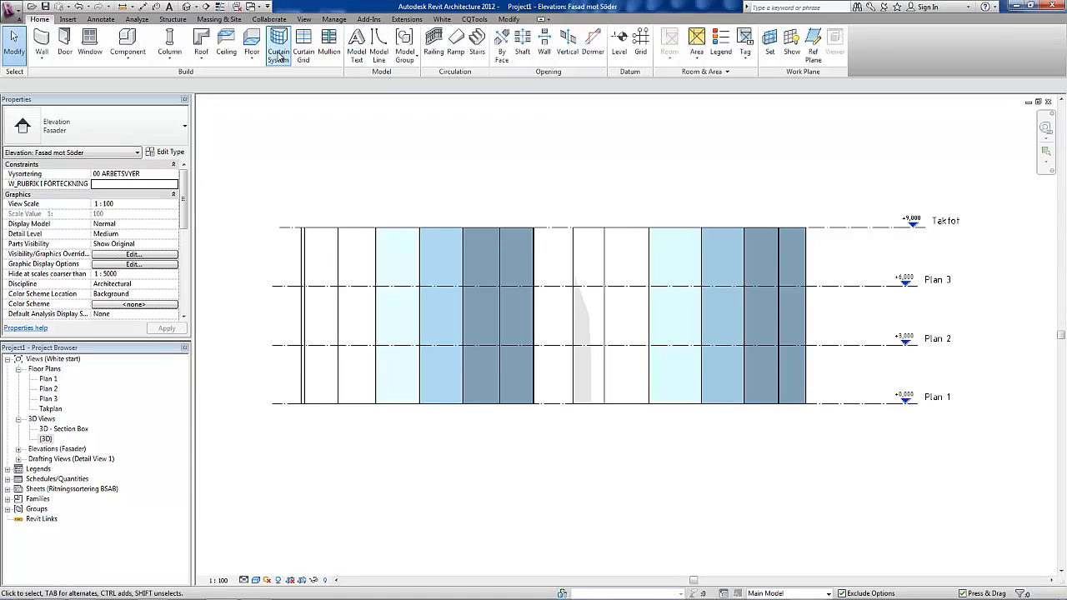
{"action": "left_click", "coordinate": [279, 54]}
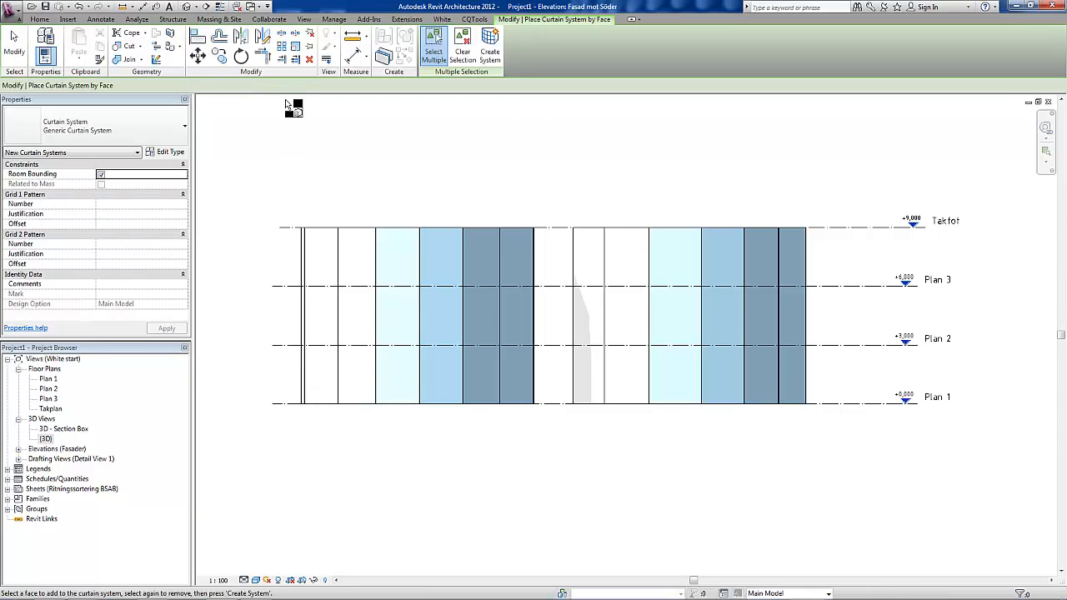
{"action": "key", "text": "Escape"}
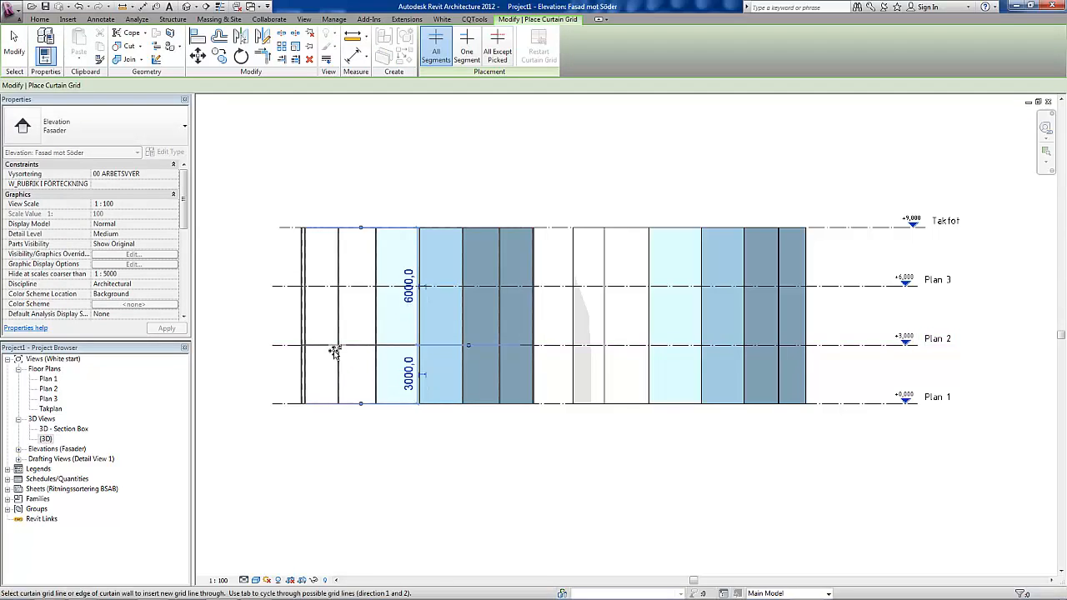
{"action": "left_click", "coordinate": [334, 351]}
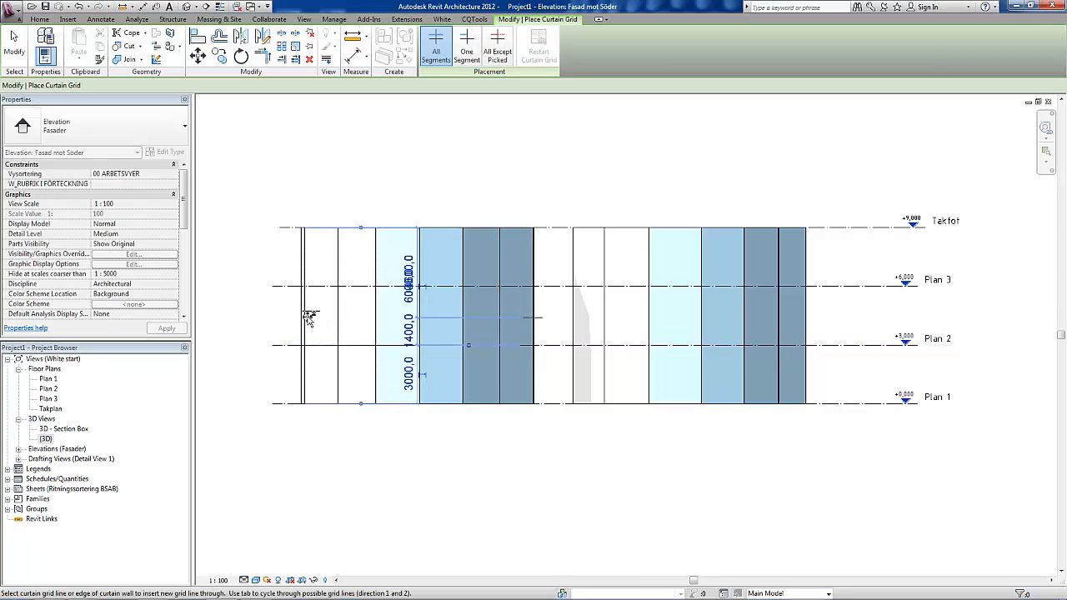
{"action": "left_click", "coordinate": [309, 316]}
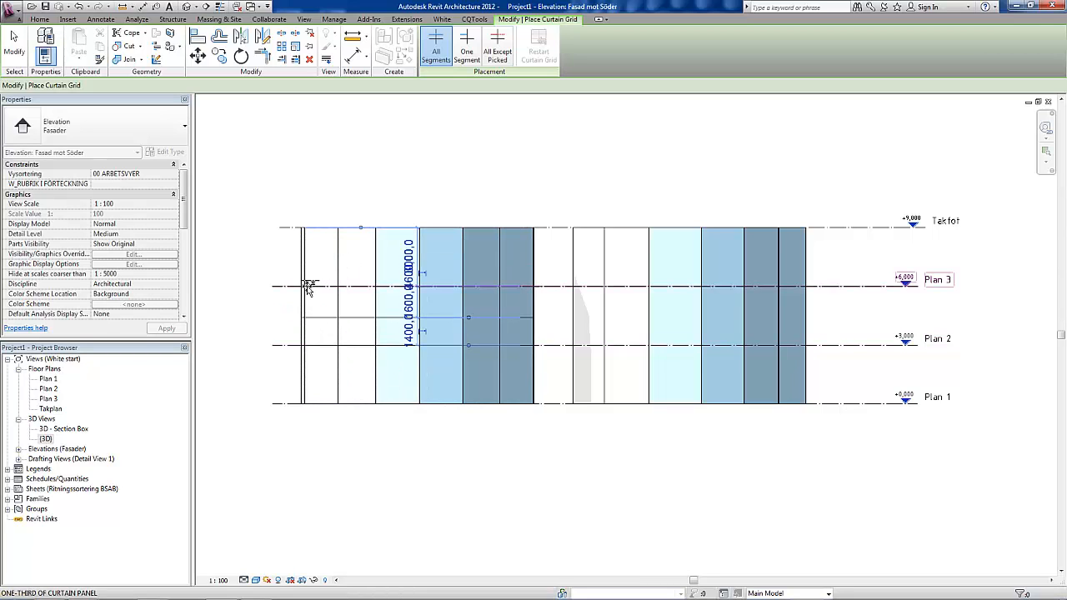
{"action": "left_click", "coordinate": [308, 287]}
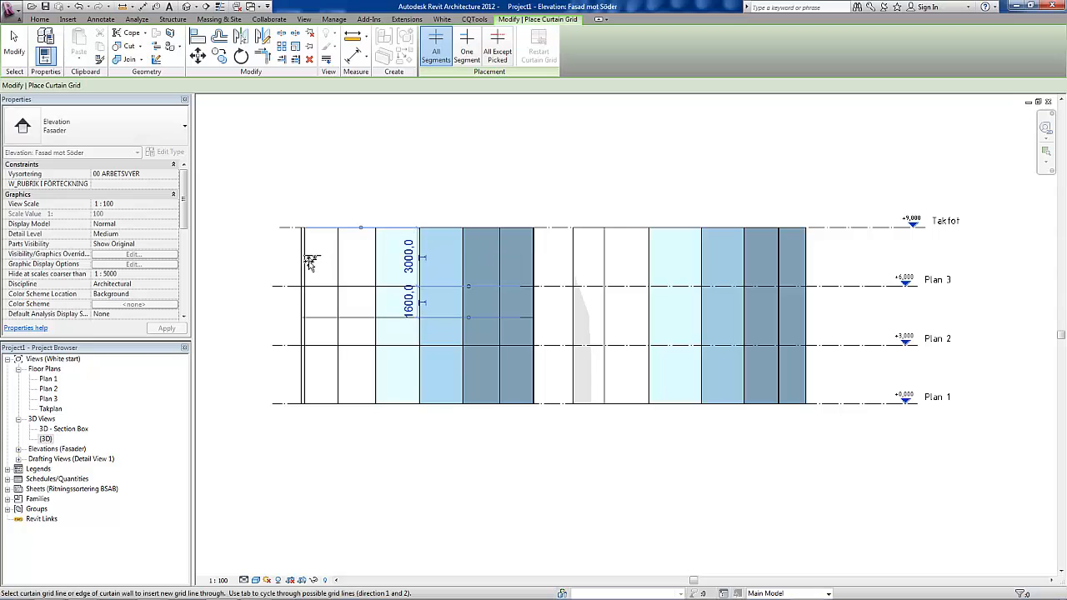
{"action": "left_click", "coordinate": [318, 259]}
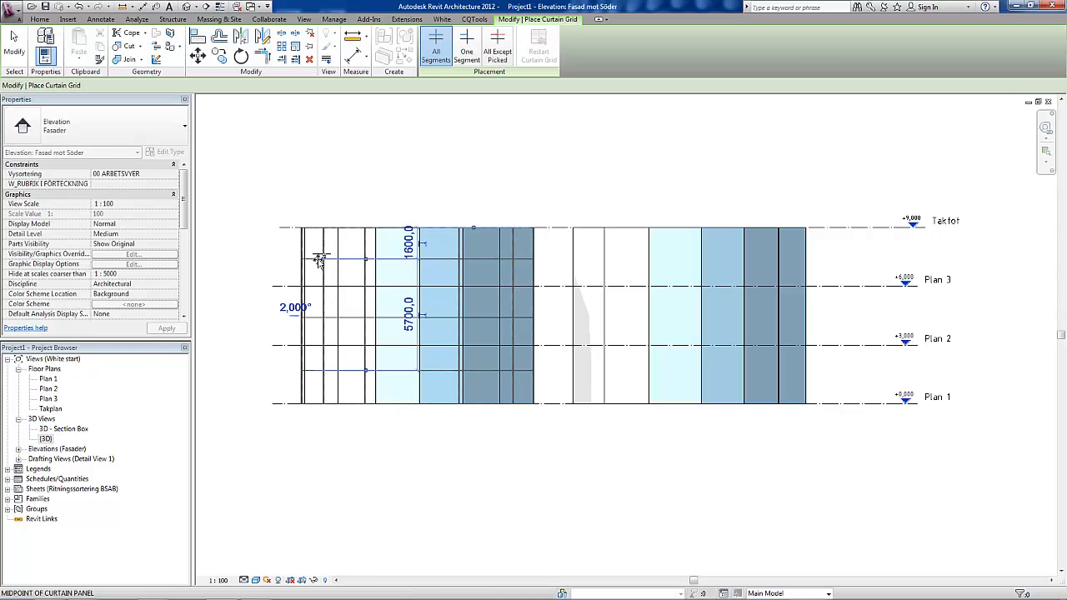
{"action": "left_click", "coordinate": [535, 259]}
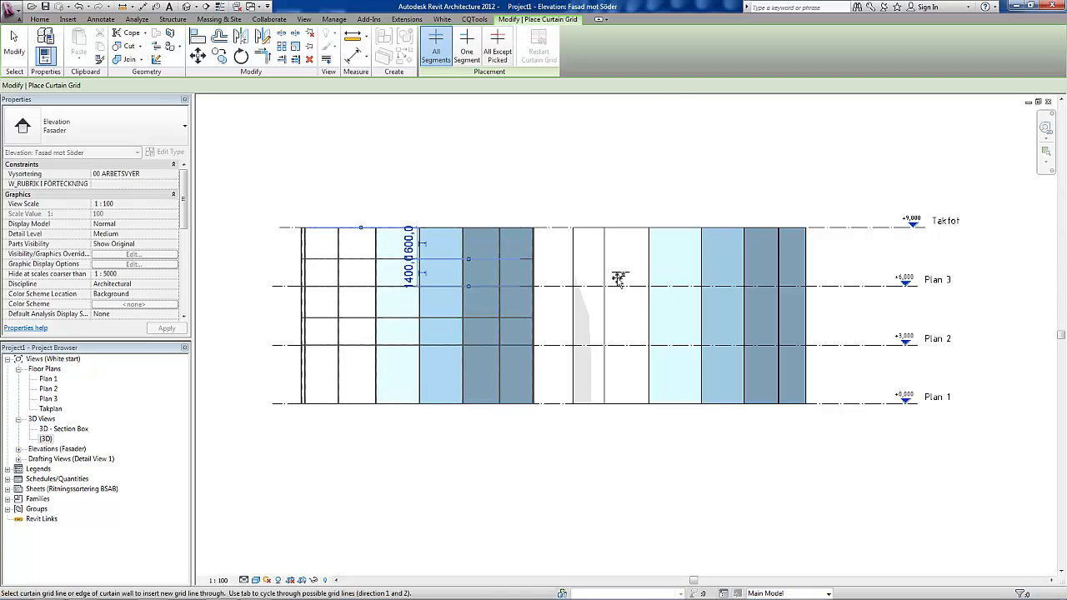
{"action": "left_click", "coordinate": [530, 372]}
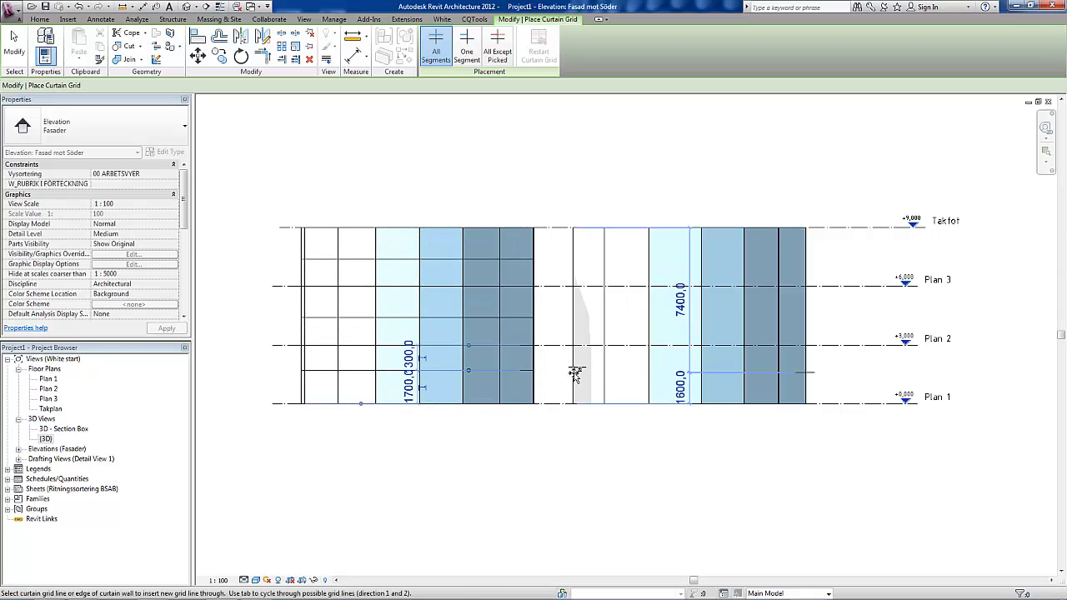
Step: Add horizontal curtain grid lines to the front half of the right curtain wall at heights of about 1600, 3000, 4500 and 7500 mm
{"action": "left_click", "coordinate": [575, 373]}
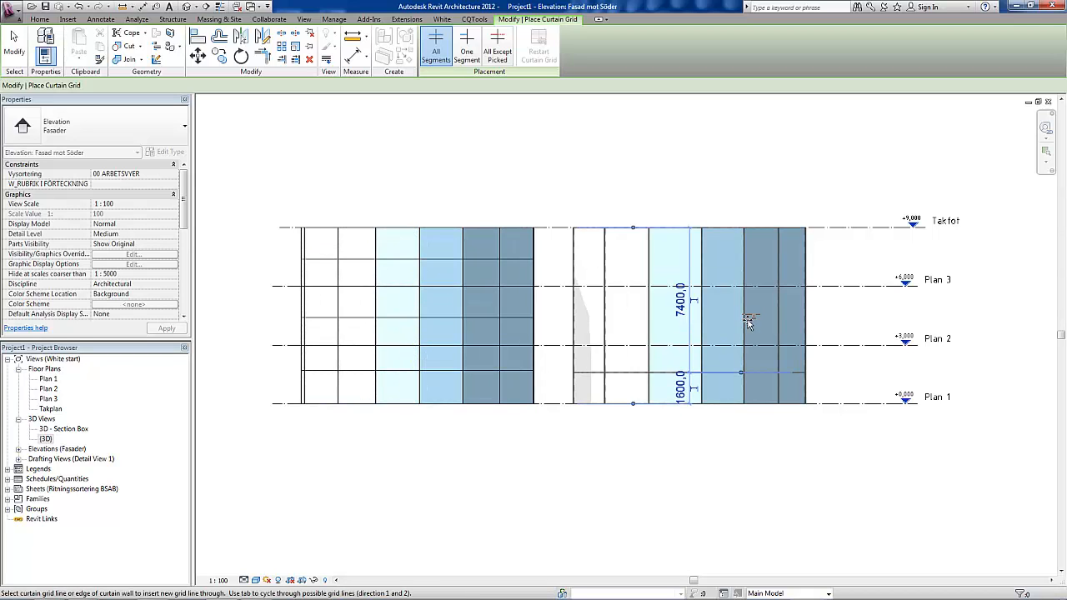
{"action": "left_click", "coordinate": [809, 344]}
{"action": "left_click", "coordinate": [809, 315]}
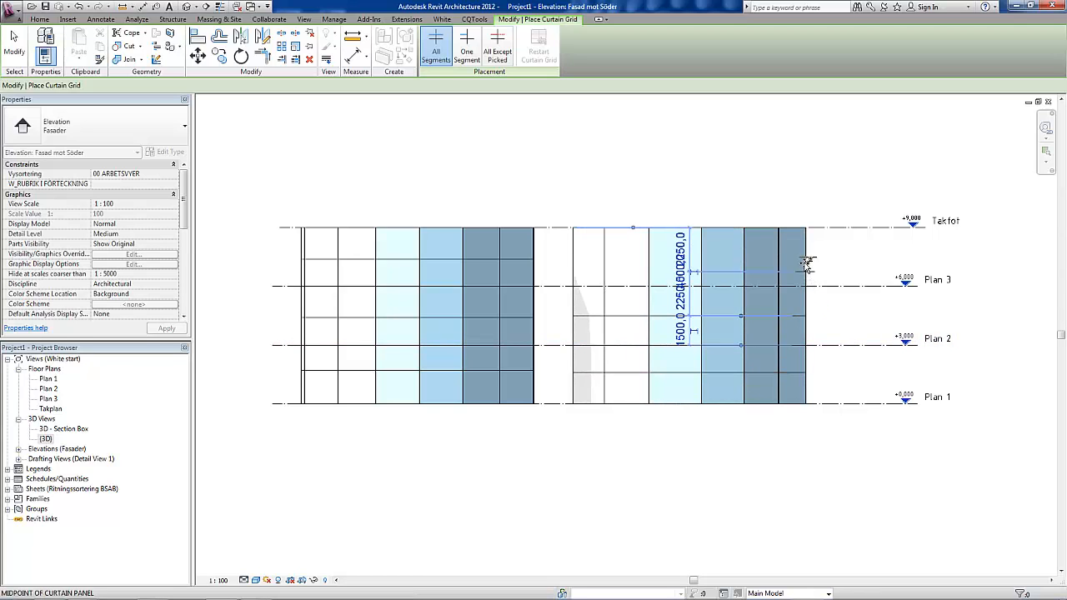
{"action": "left_click", "coordinate": [806, 259]}
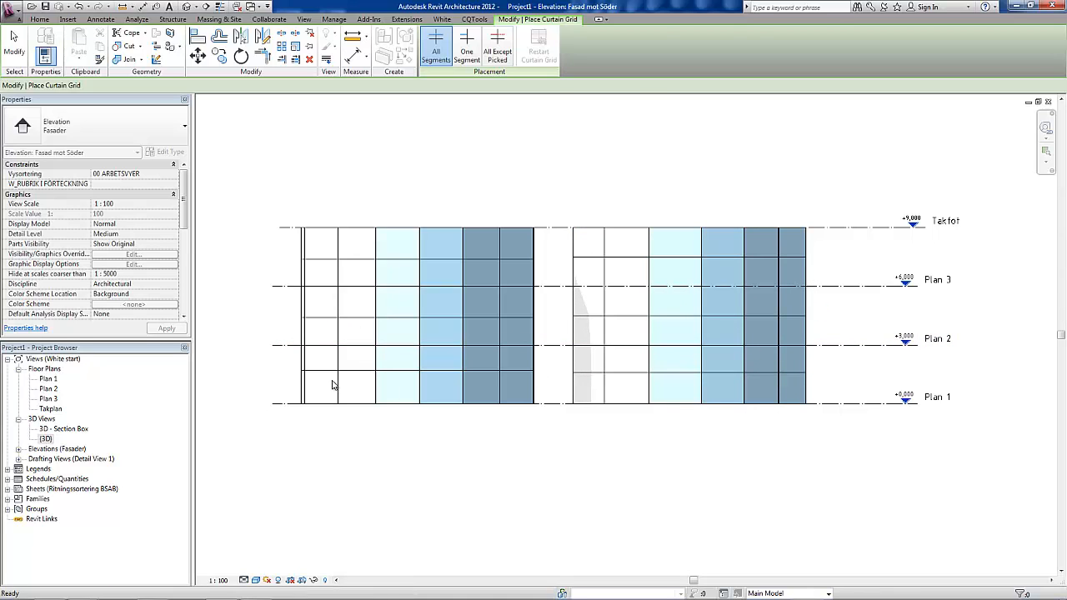
{"action": "key", "text": "Escape"}
Step: In the {3D} view, split the tall middle panel row of the left curtain wall's back half with two horizontal grid lines 1900 mm apart
{"action": "key", "text": "ctrl+Tab"}
{"action": "key", "text": "ctrl+Tab"}
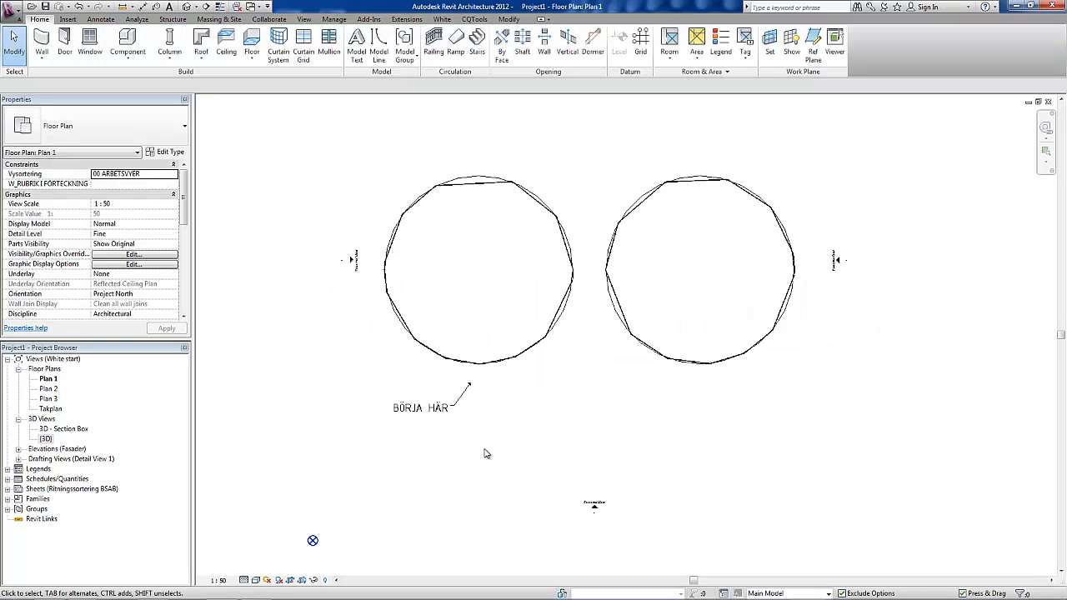
{"action": "key", "text": "ctrl+Tab"}
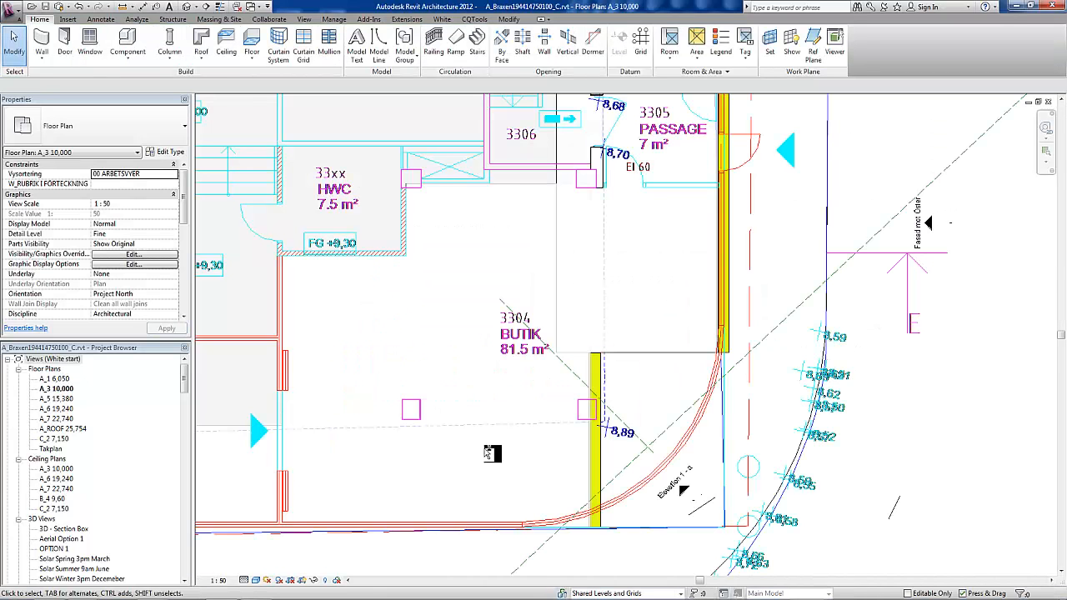
{"action": "key", "text": "ctrl+Tab"}
{"action": "key", "text": "ctrl+Tab"}
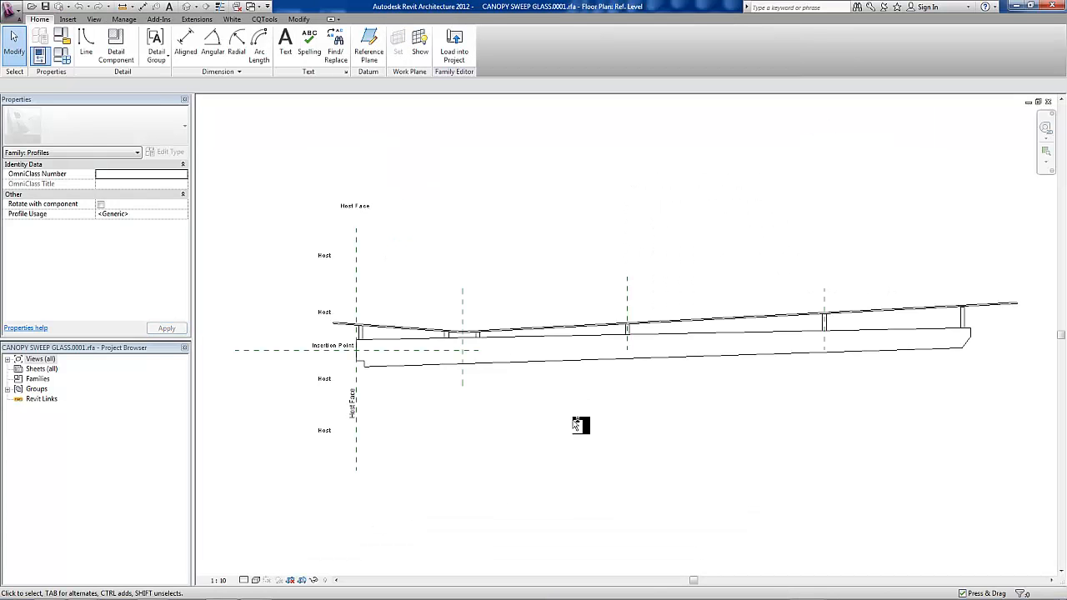
{"action": "key", "text": "ctrl+Tab"}
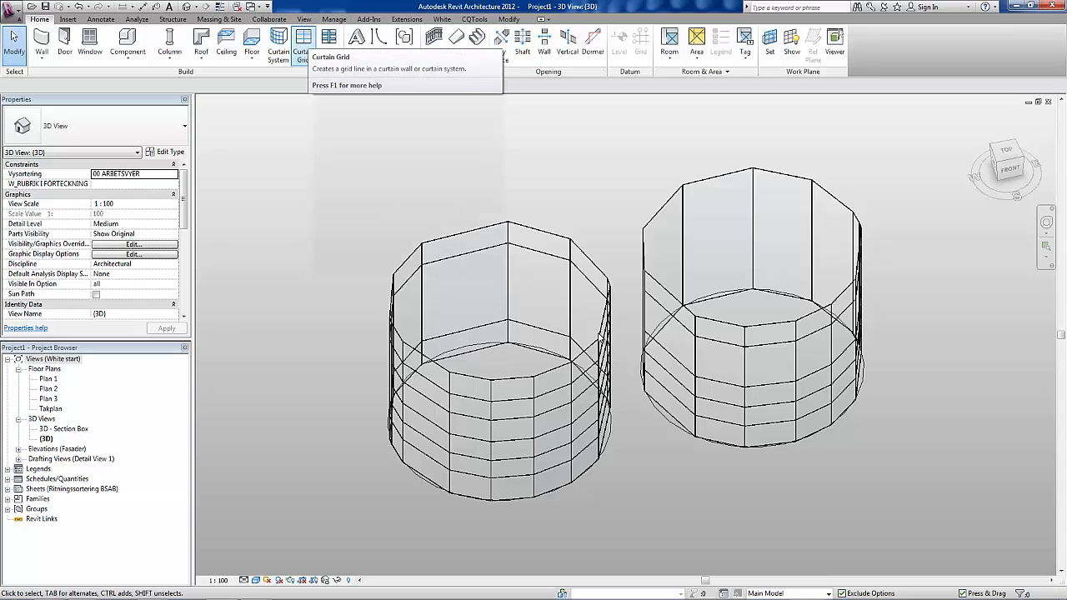
{"action": "left_click", "coordinate": [302, 39]}
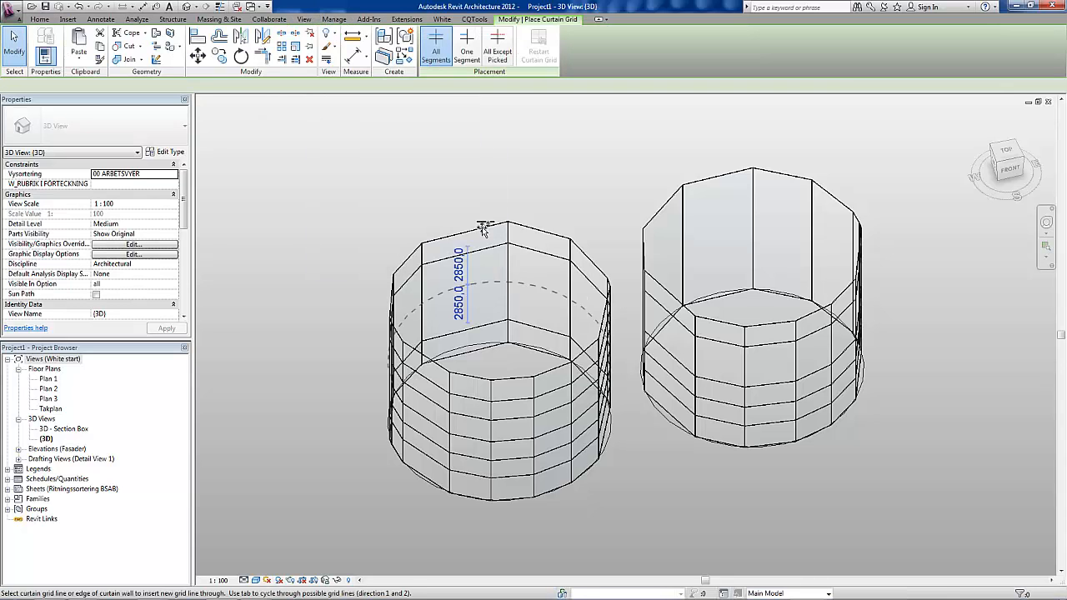
{"action": "left_click", "coordinate": [508, 271]}
{"action": "left_click", "coordinate": [510, 293]}
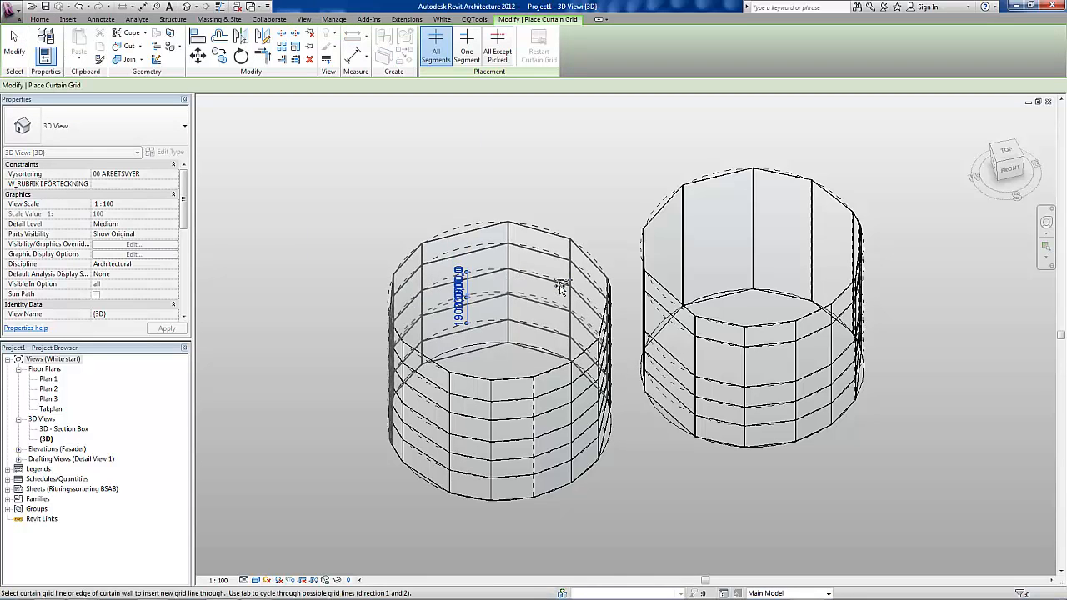
Step: Add horizontal grid lines to the right curtain wall's back half at 1800, 3000, 4500, 6000 and 7500 mm, and to its front half at 6000 mm
{"action": "left_click", "coordinate": [754, 265]}
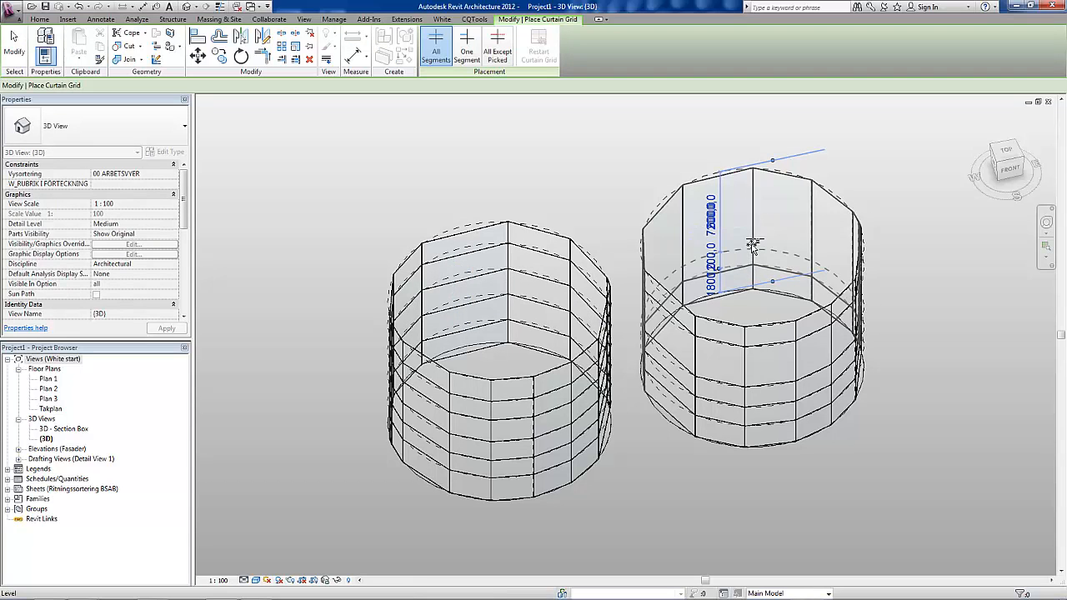
{"action": "left_click", "coordinate": [755, 247]}
{"action": "left_click", "coordinate": [755, 229]}
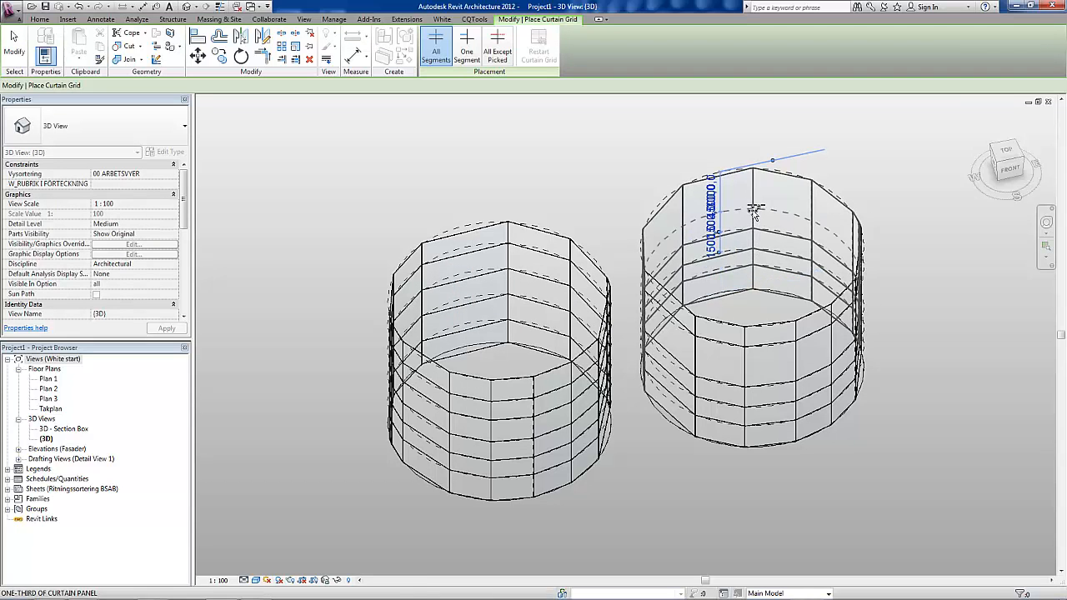
{"action": "left_click", "coordinate": [754, 210]}
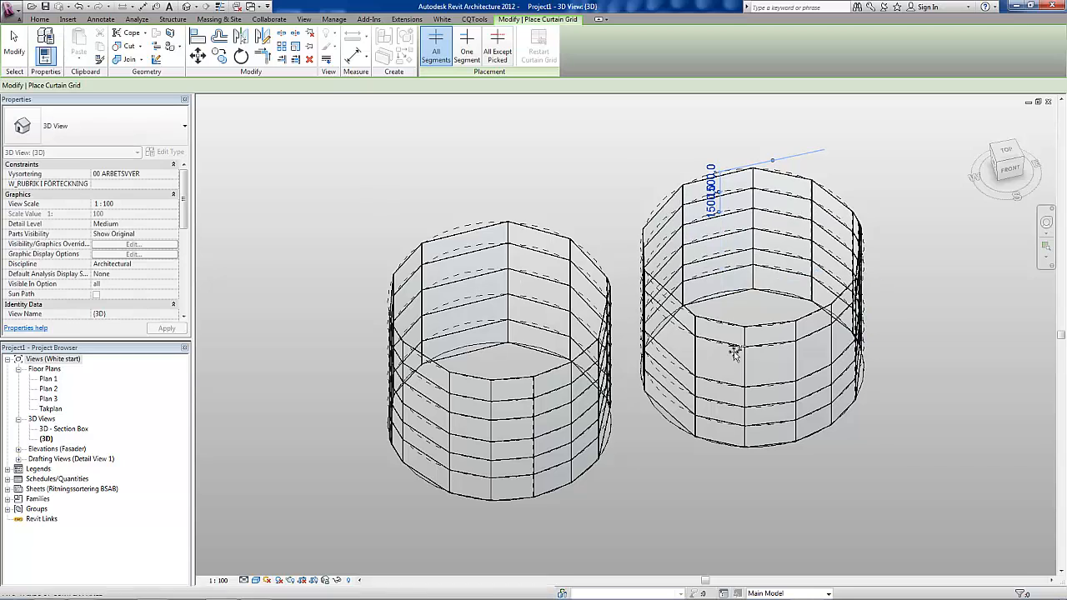
{"action": "left_click", "coordinate": [754, 375]}
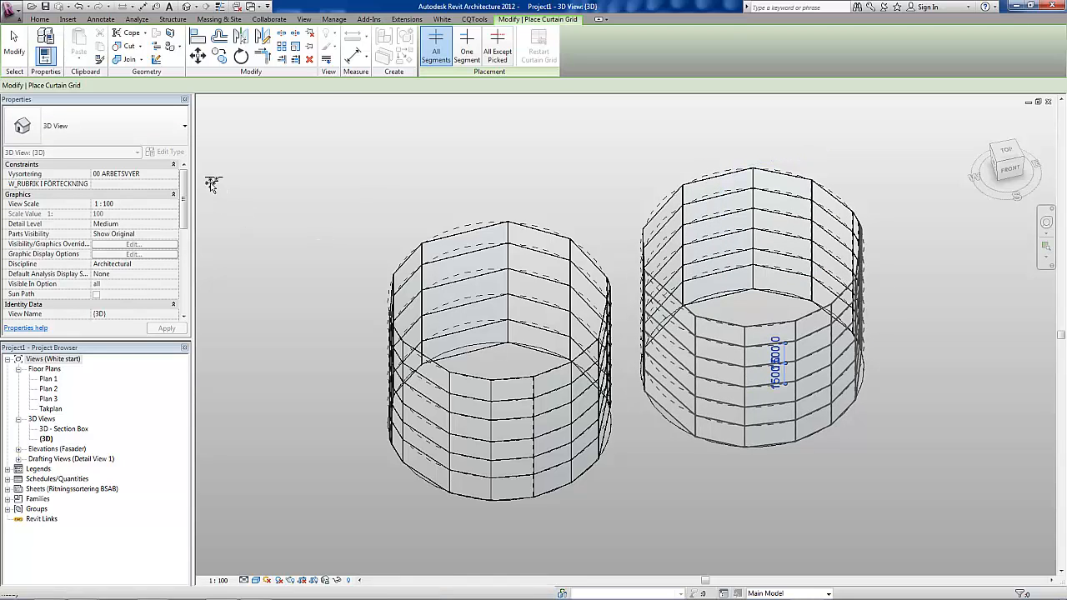
{"action": "key", "text": "Escape"}
{"action": "key", "text": "Escape"}
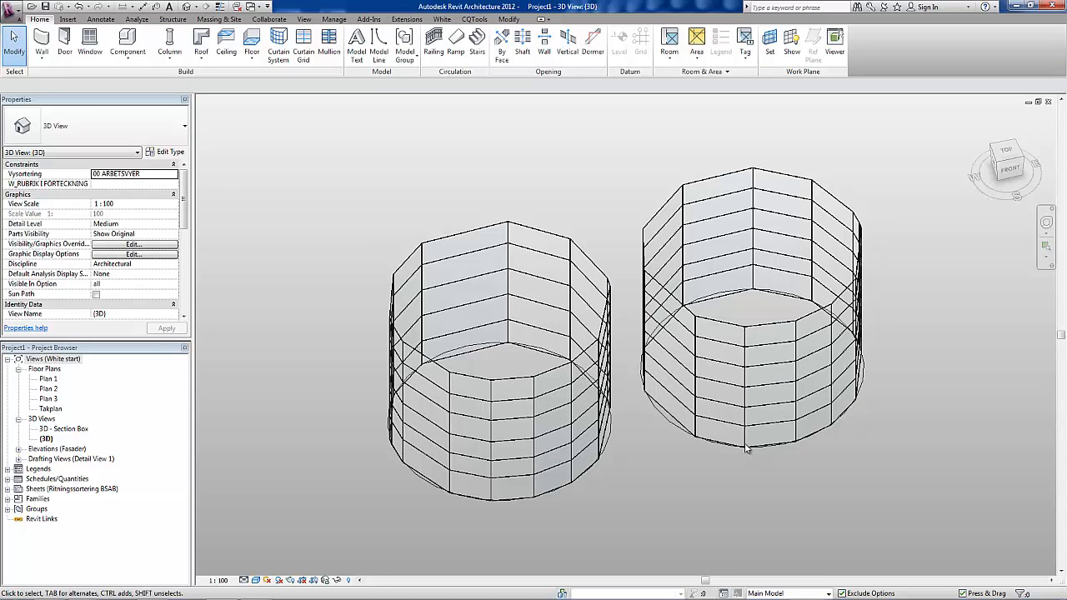
Step: Duplicate the type of the right curtain wall's front half as Generic Curtain Wall Curved and apply it to that wall
{"action": "scroll", "coordinate": [785, 448], "scroll_direction": "up", "scroll_amount": 5}
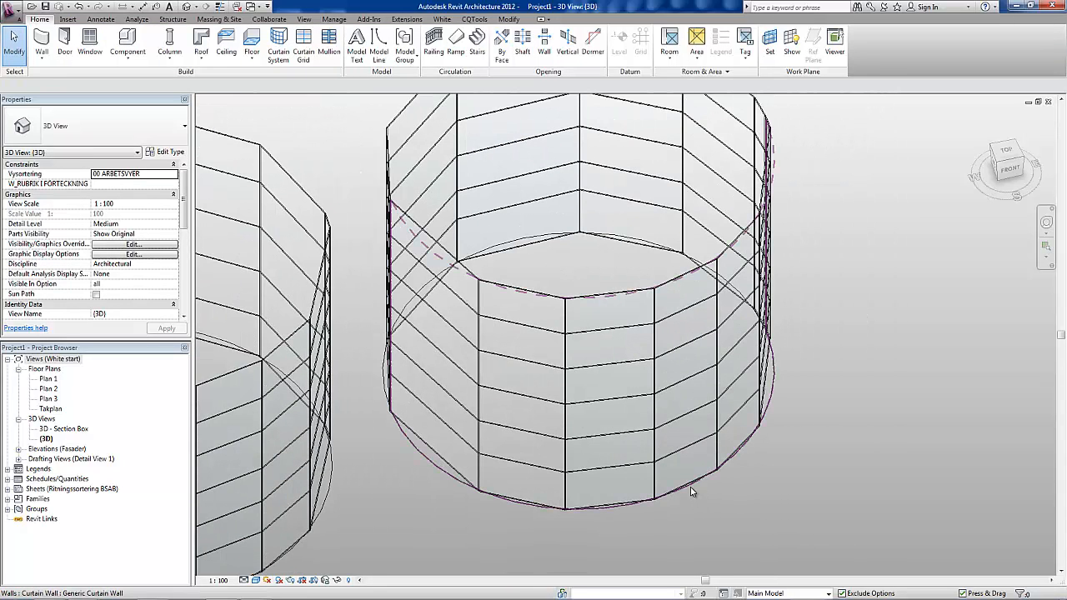
{"action": "left_click", "coordinate": [690, 491]}
{"action": "scroll", "coordinate": [625, 502], "scroll_direction": "down", "scroll_amount": 3}
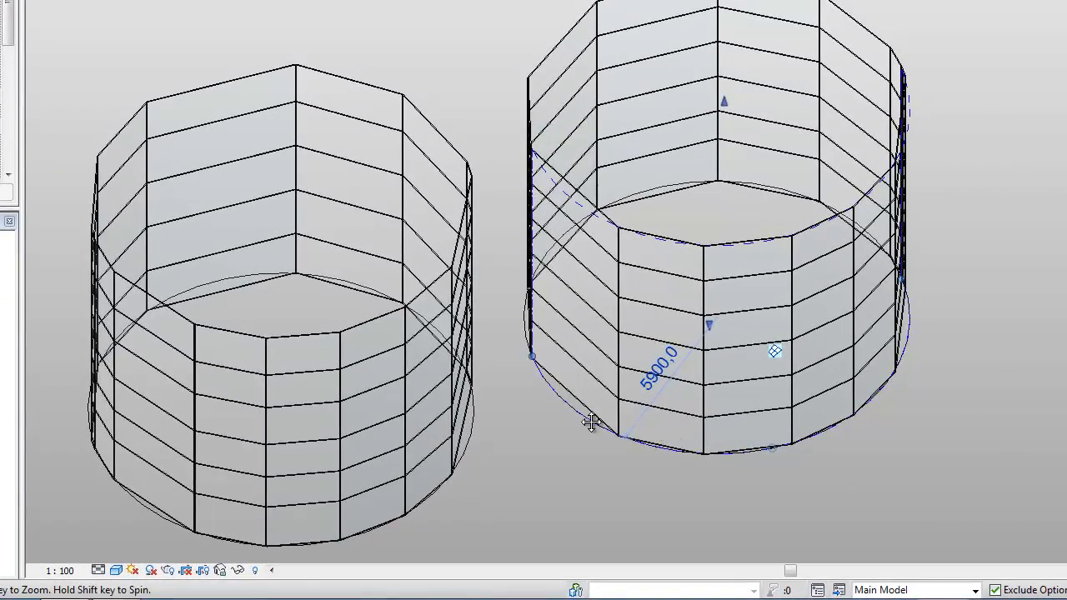
{"action": "middle_click_drag", "start_coordinate": [579, 456], "coordinate": [513, 438]}
{"action": "scroll", "coordinate": [645, 426], "scroll_direction": "up", "scroll_amount": 1}
{"action": "middle_click_drag", "start_coordinate": [640, 433], "coordinate": [724, 422]}
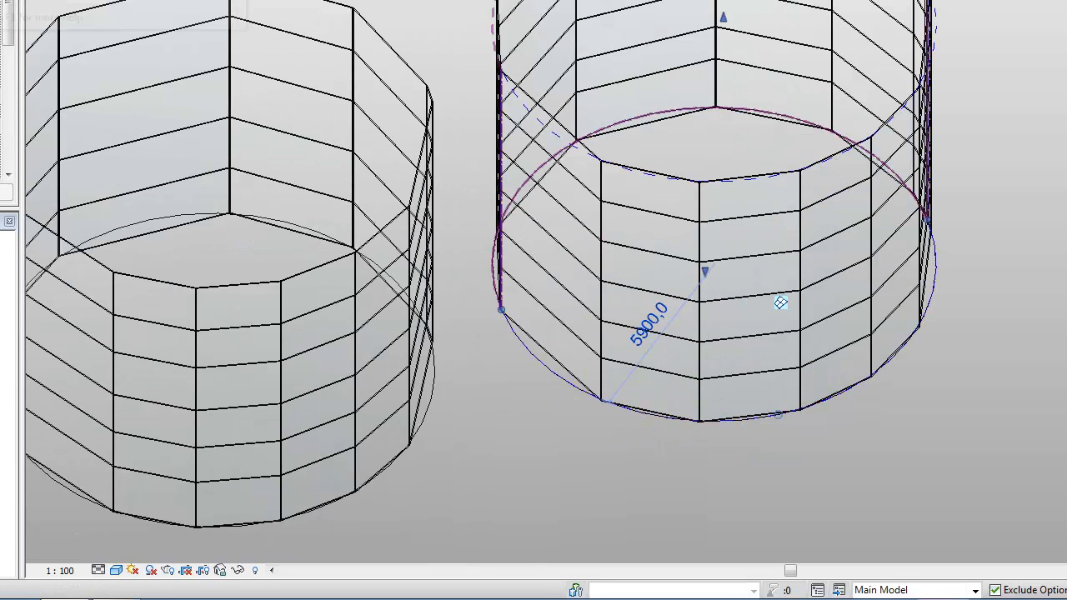
{"action": "left_click", "coordinate": [3, 3]}
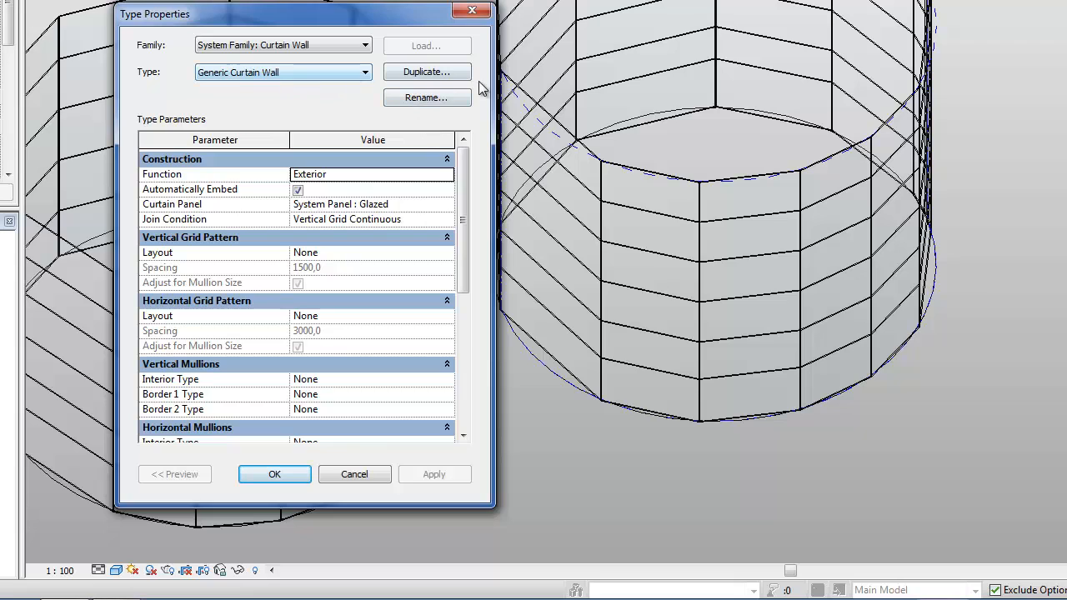
{"action": "left_click", "coordinate": [444, 71]}
{"action": "left_click", "coordinate": [370, 243]}
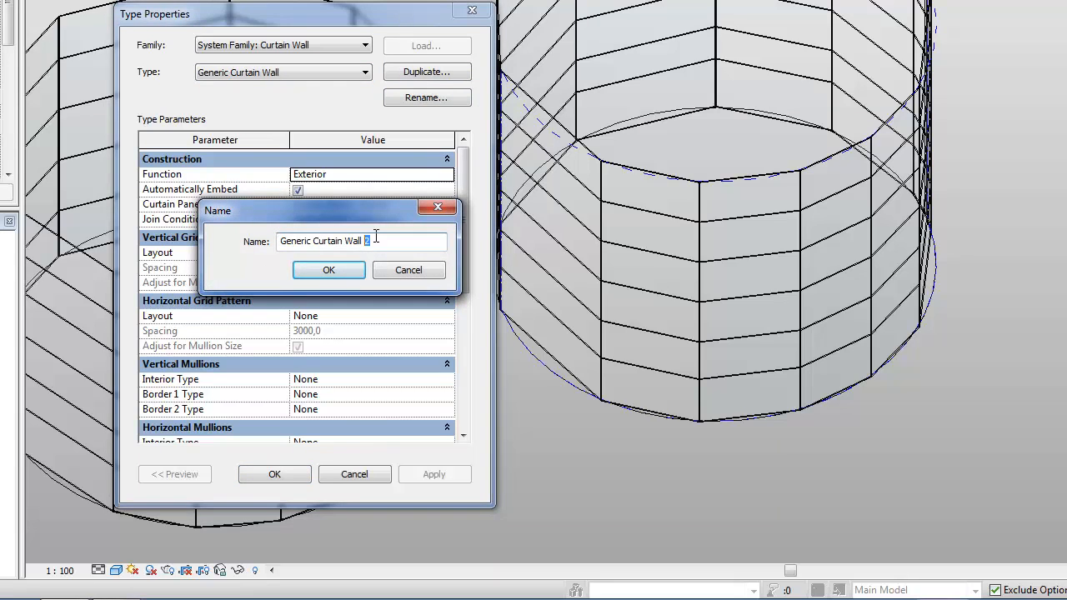
{"action": "key", "text": "Return"}
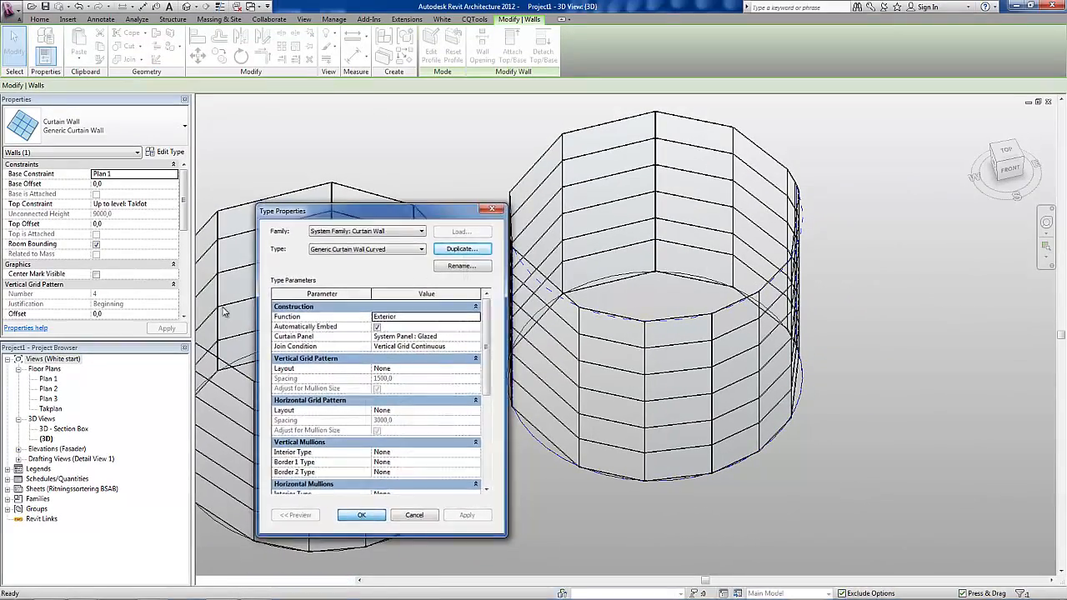
{"action": "left_click", "coordinate": [335, 504]}
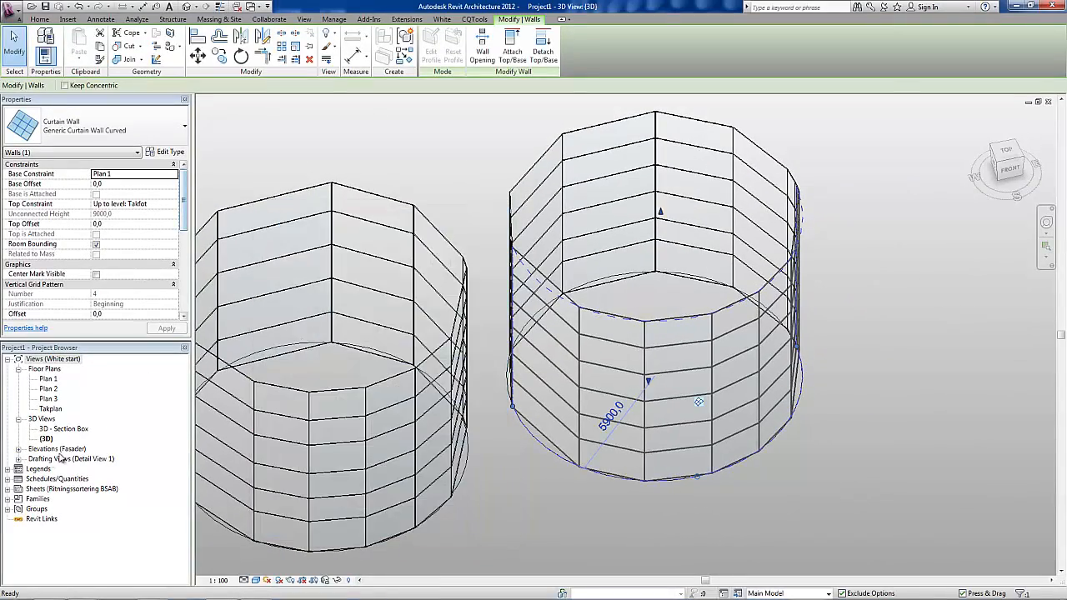
Step: Expand the project's Walls families and select the IV 95 basic wall type
{"action": "left_click", "coordinate": [7, 499]}
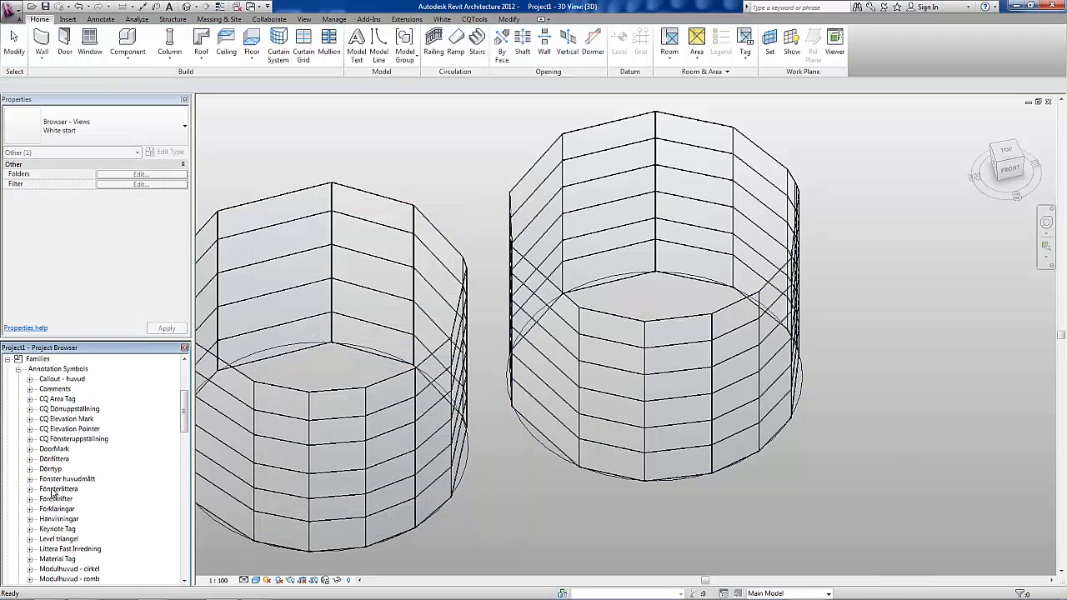
{"action": "mouse_move", "coordinate": [184, 414]}
{"action": "left_mouse_down"}
{"action": "mouse_move", "coordinate": [184, 452]}
{"action": "mouse_move", "coordinate": [184, 405]}
{"action": "left_mouse_up"}
{"action": "left_click", "coordinate": [18, 419]}
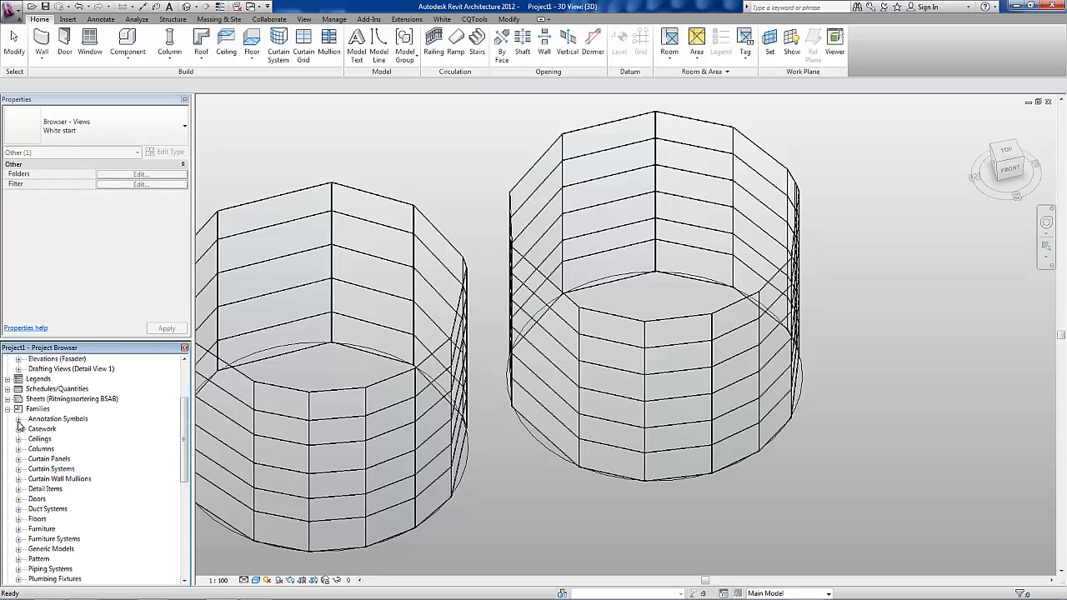
{"action": "scroll", "coordinate": [59, 530], "scroll_direction": "down", "scroll_amount": 5}
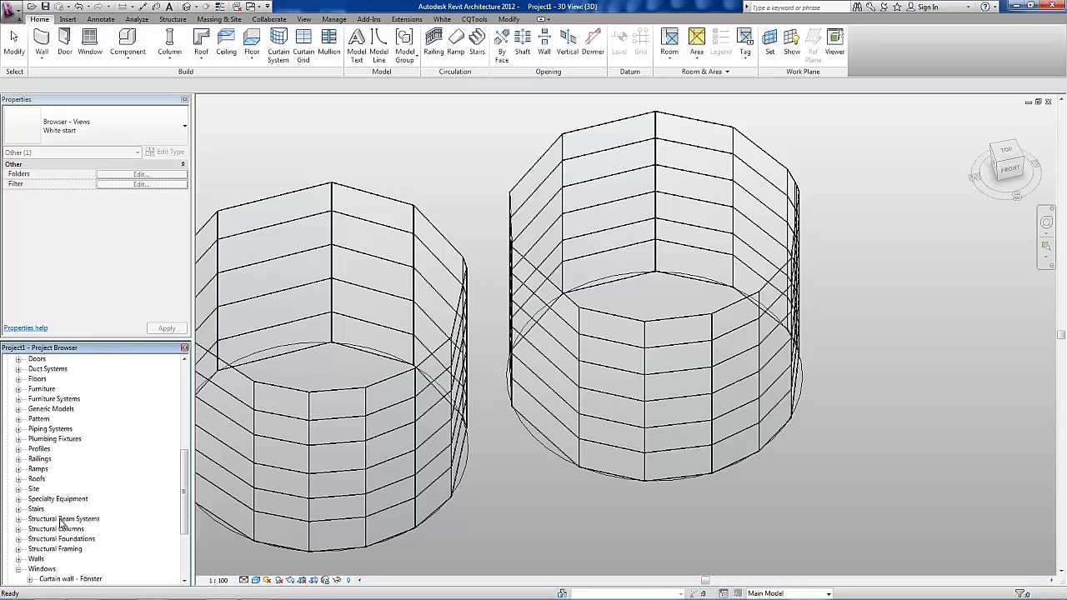
{"action": "scroll", "coordinate": [60, 523], "scroll_direction": "down", "scroll_amount": 1}
{"action": "left_click", "coordinate": [19, 528]}
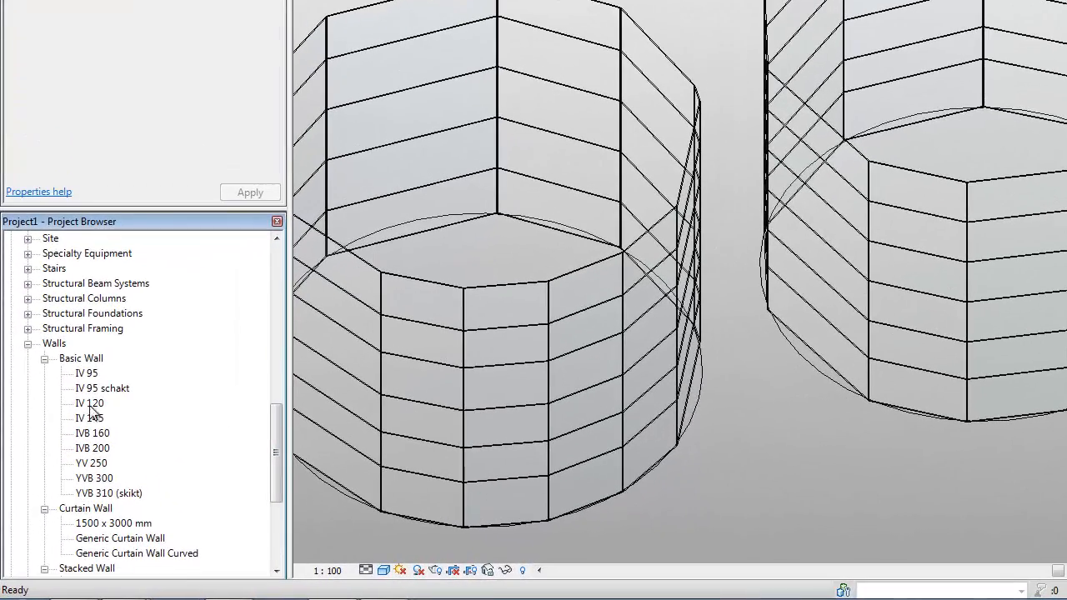
{"action": "left_click", "coordinate": [86, 373]}
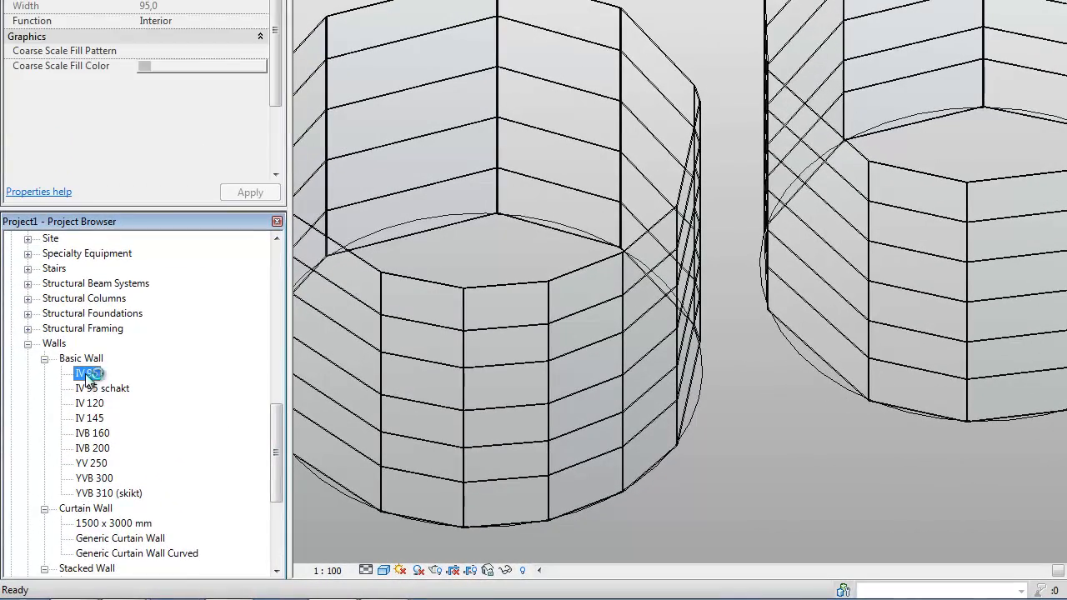
Step: Duplicate the IV 95 basic wall type and rename the IV 95 schakt type as Curved Glass Unit
{"action": "right_click", "coordinate": [86, 373]}
{"action": "left_click", "coordinate": [107, 384]}
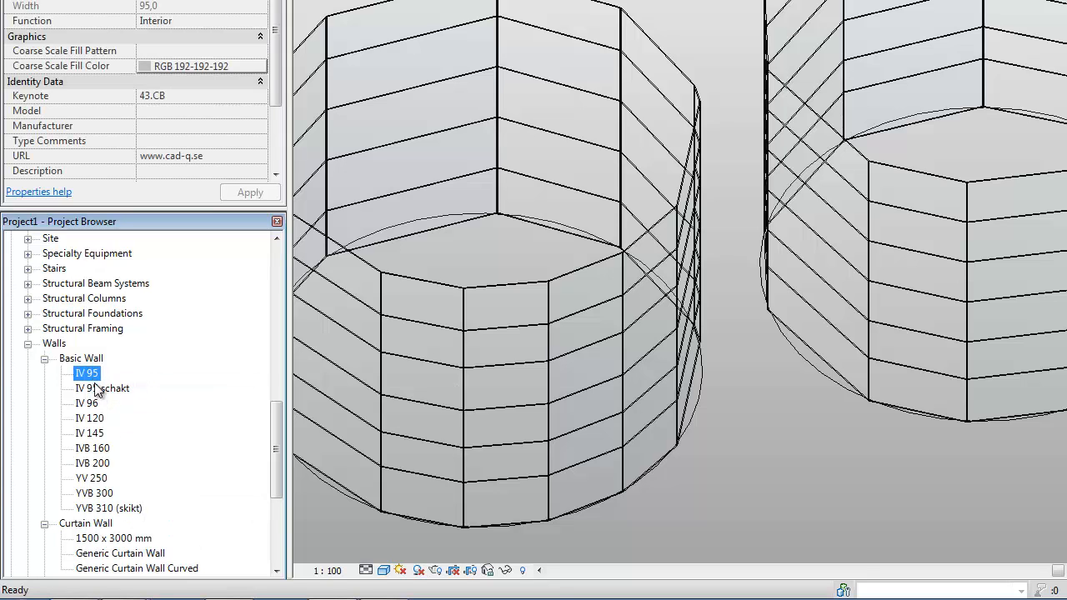
{"action": "left_click", "coordinate": [97, 388]}
{"action": "right_click", "coordinate": [98, 389]}
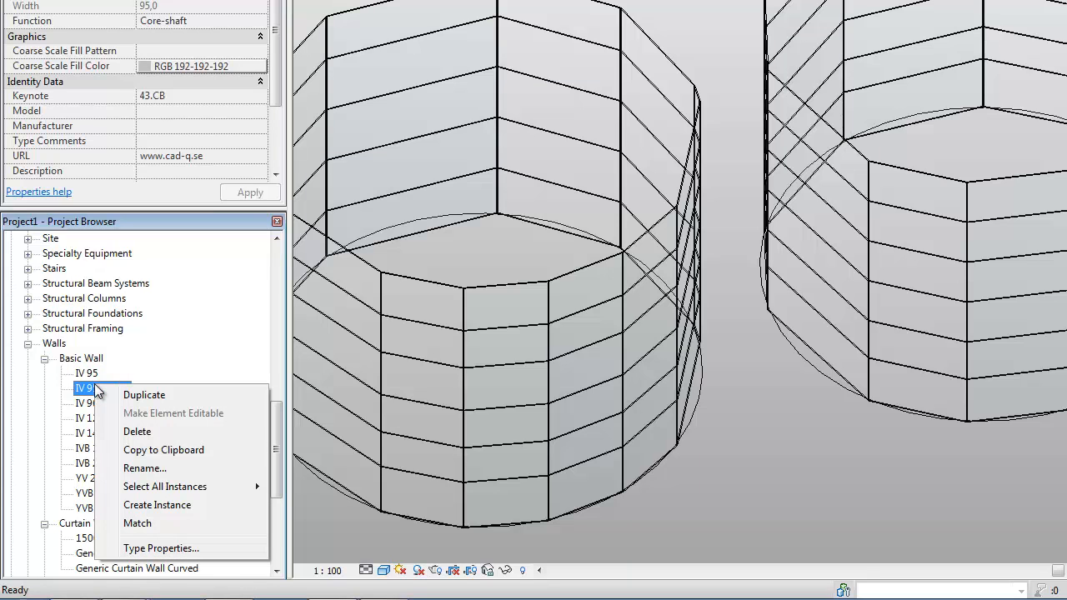
{"action": "left_click", "coordinate": [159, 549]}
{"action": "left_click", "coordinate": [683, 98]}
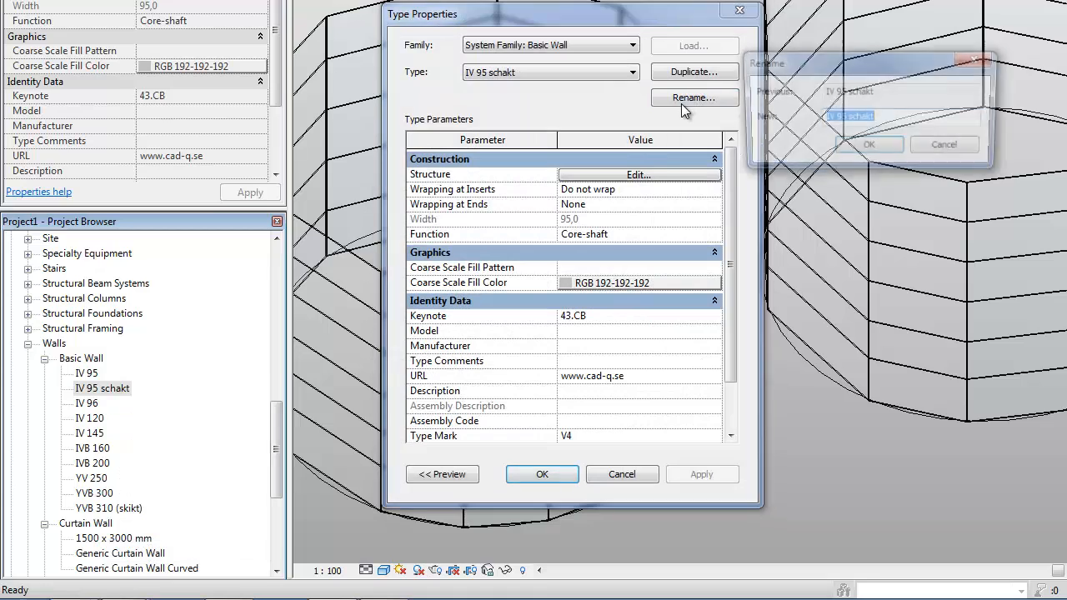
{"action": "type", "text": "G"}
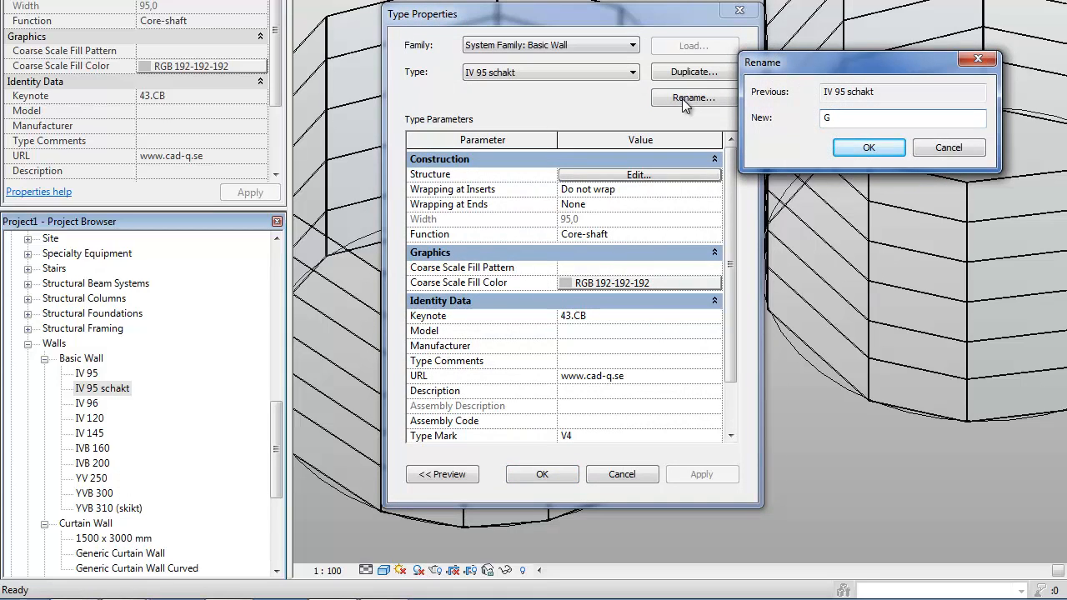
{"action": "key", "text": "BackSpace"}
{"action": "type", "text": "Curved Glass Unit"}
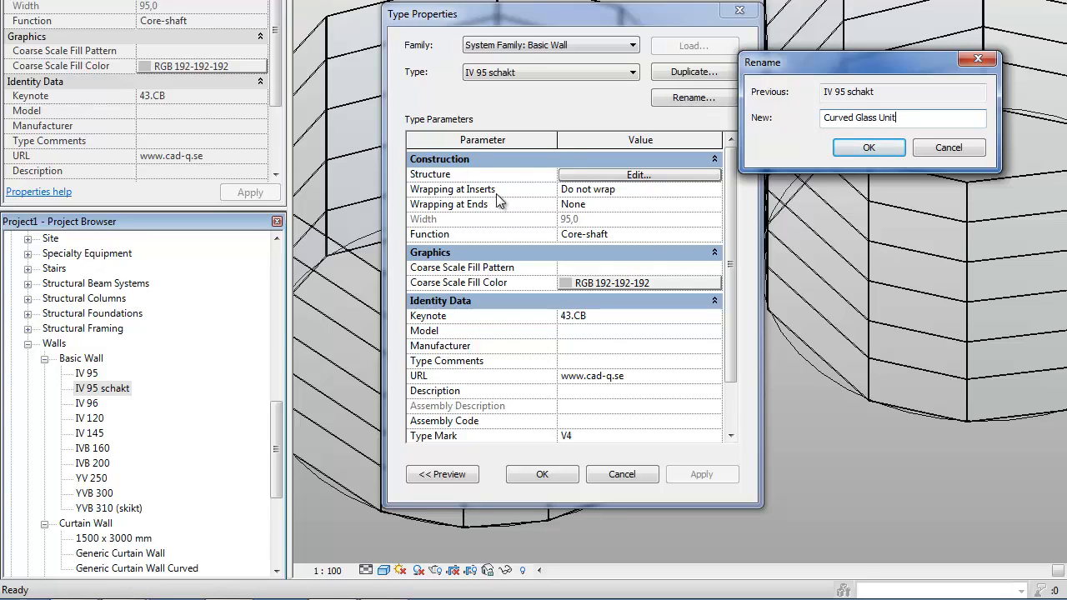
{"action": "left_click", "coordinate": [875, 152]}
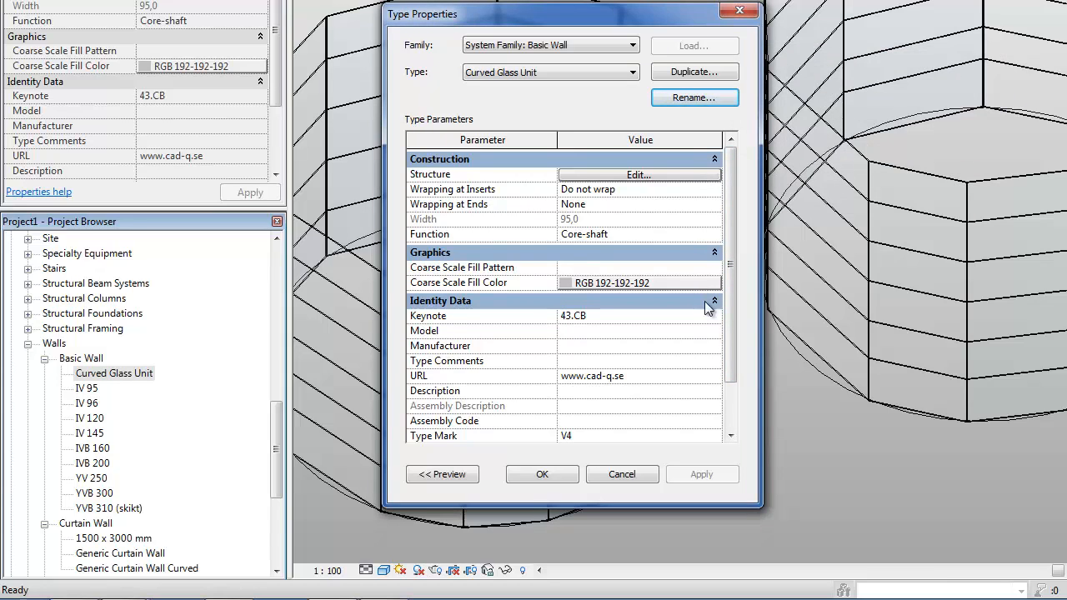
Step: In the Curved Glass Unit structure, delete both Finish 2 layers and make the remaining layer Structure [1] with a thickness of 30
{"action": "left_click", "coordinate": [681, 175]}
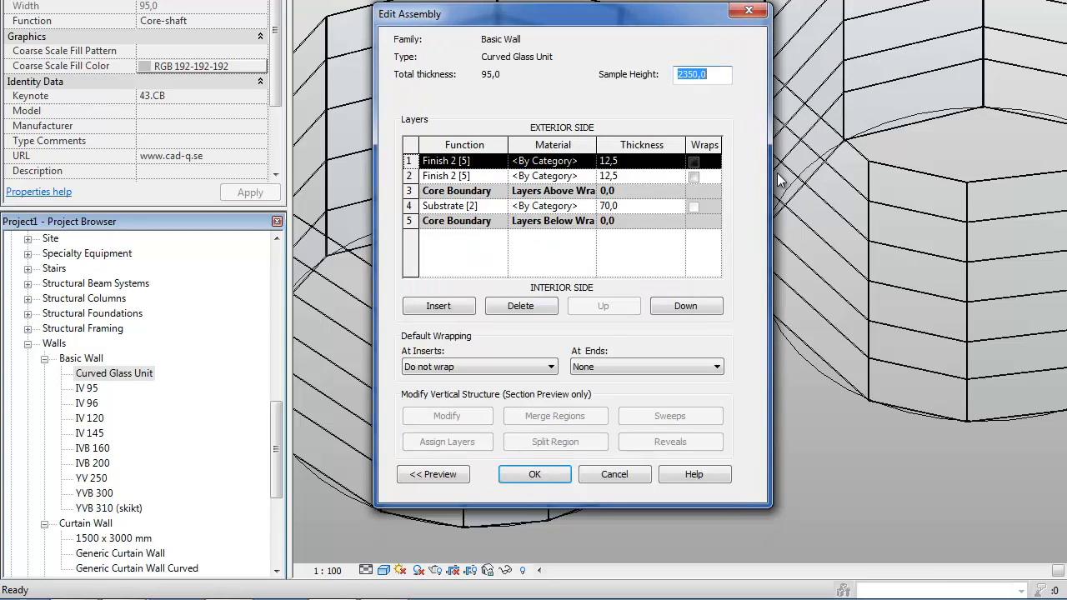
{"action": "left_click", "coordinate": [511, 311]}
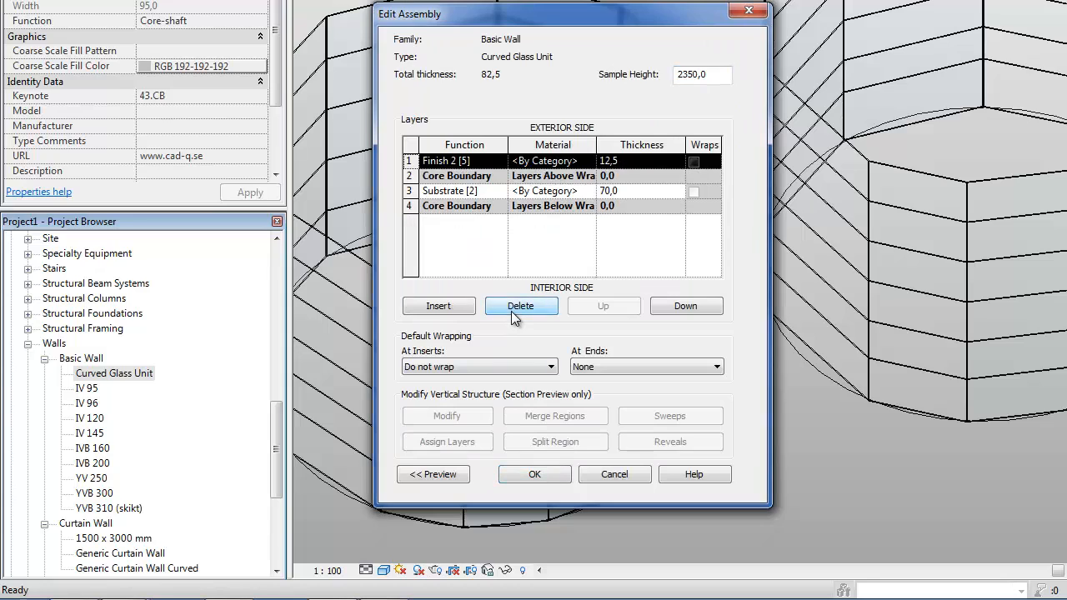
{"action": "left_click", "coordinate": [511, 311]}
{"action": "left_click", "coordinate": [489, 175]}
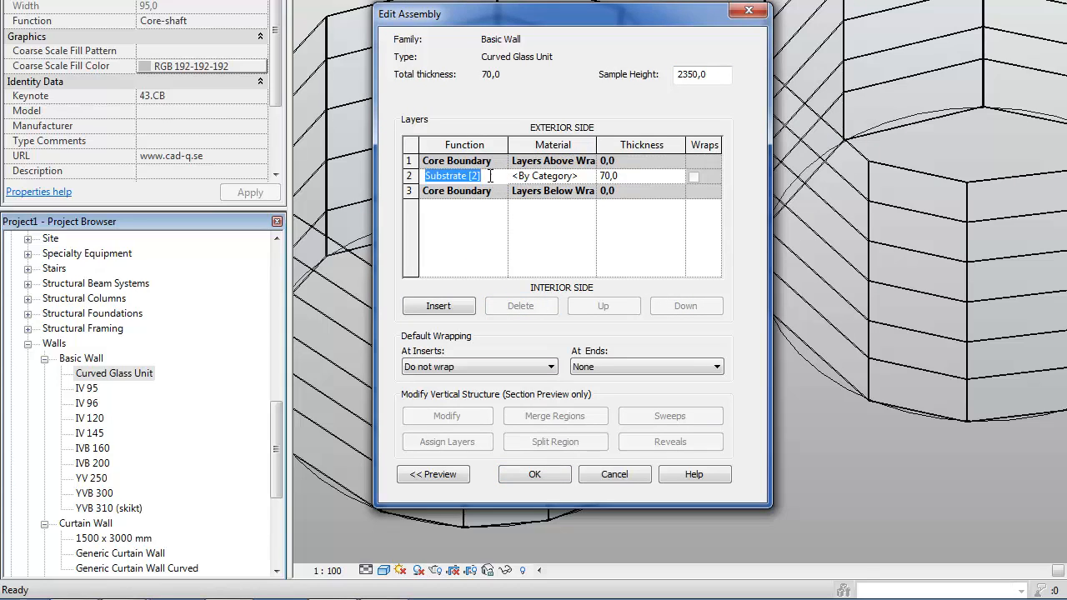
{"action": "left_click", "coordinate": [500, 176]}
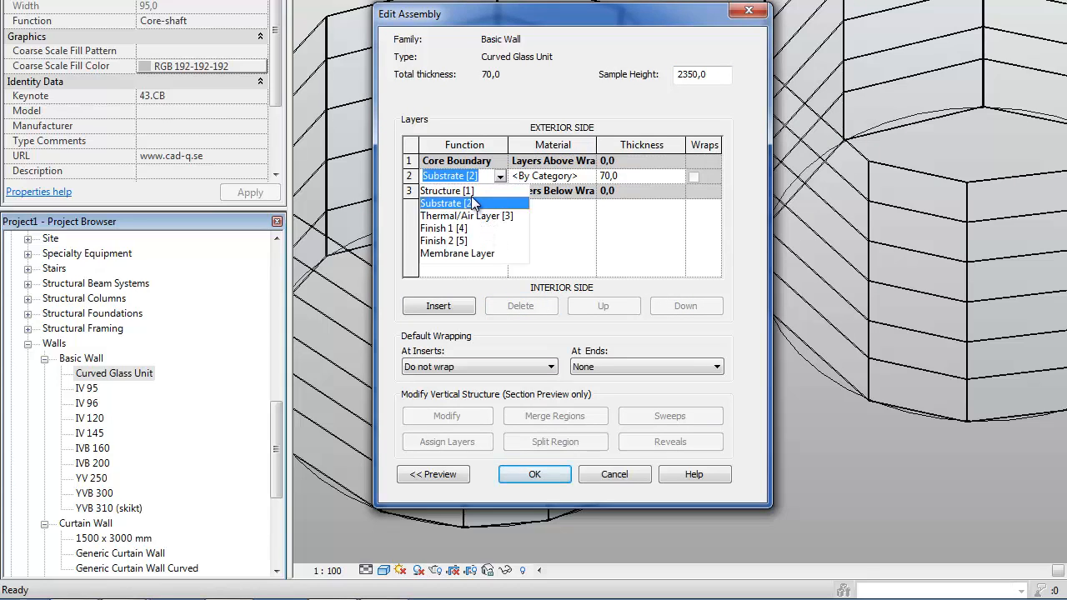
{"action": "left_click", "coordinate": [472, 191]}
{"action": "left_click", "coordinate": [612, 175]}
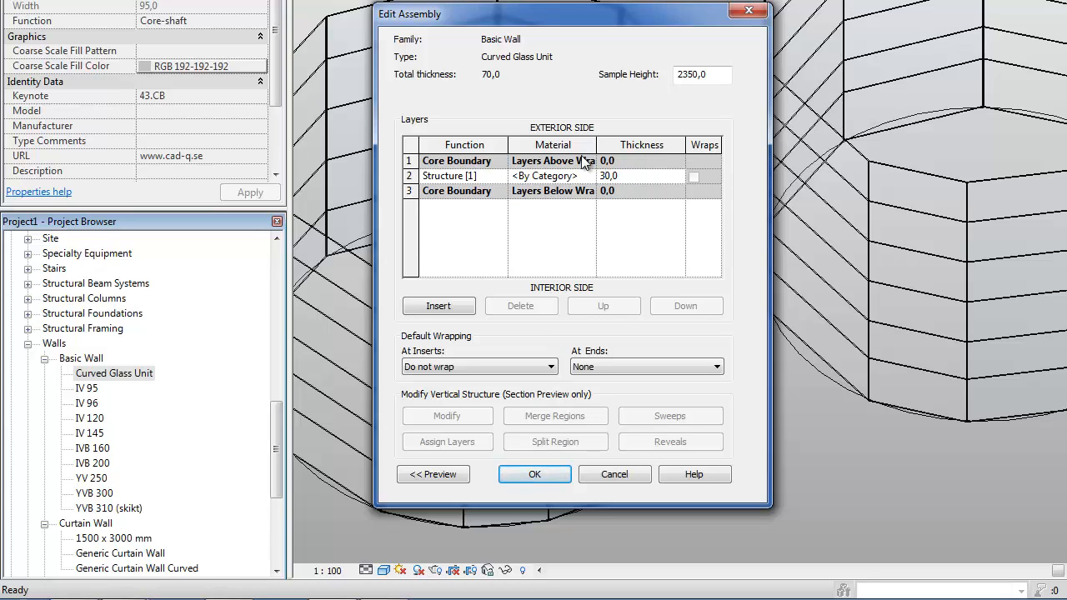
Step: Assign the material Glas, klart to the structure layer of Curved Glass Unit and accept the type changes
{"action": "left_click", "coordinate": [584, 175]}
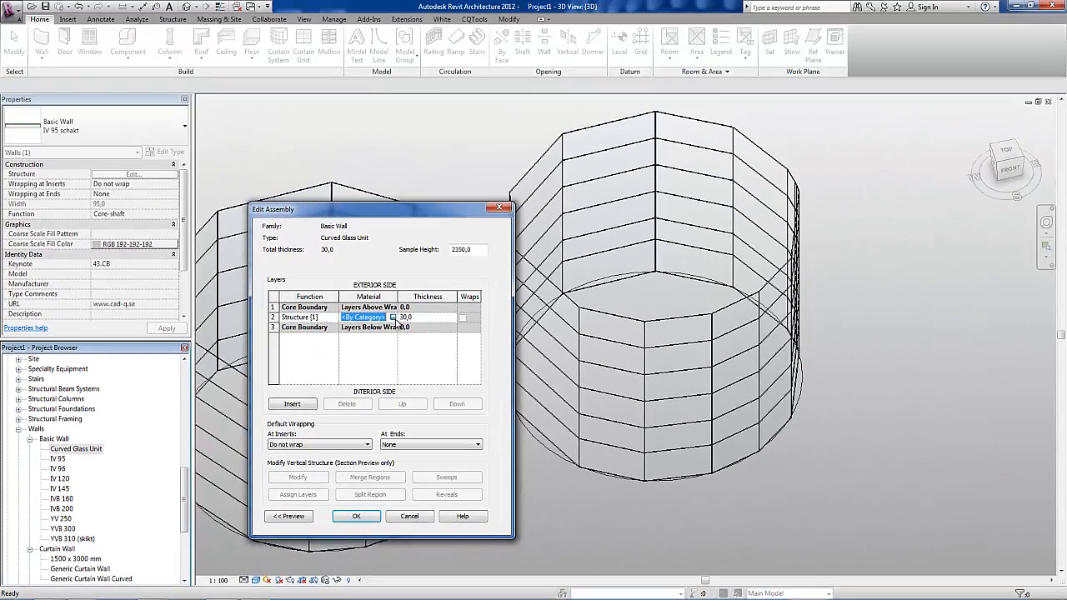
{"action": "left_click", "coordinate": [393, 317]}
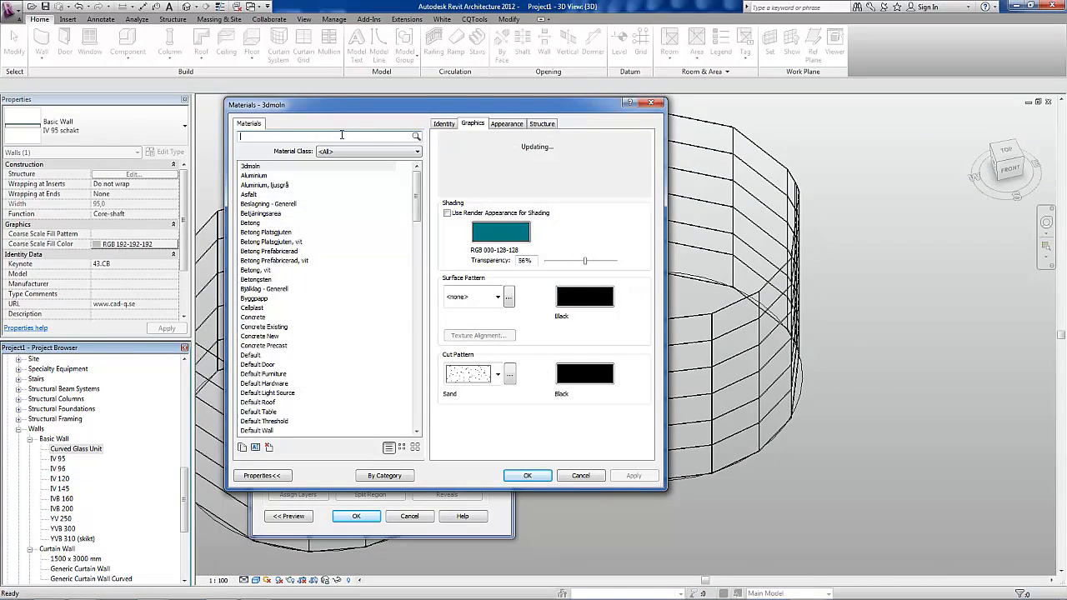
{"action": "type", "text": "glas"}
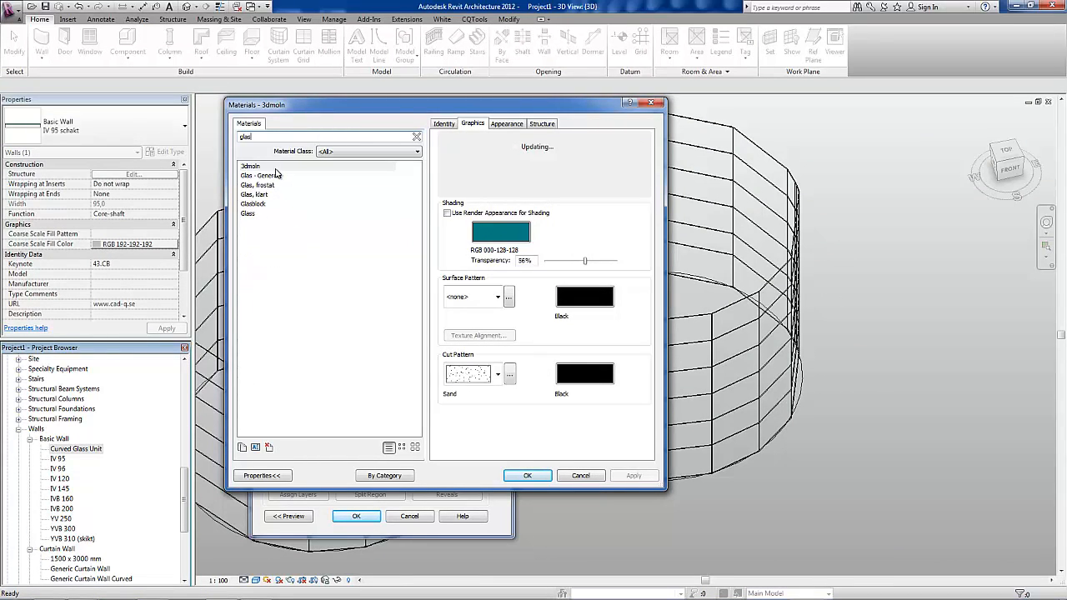
{"action": "left_click", "coordinate": [267, 194]}
{"action": "left_click", "coordinate": [540, 473]}
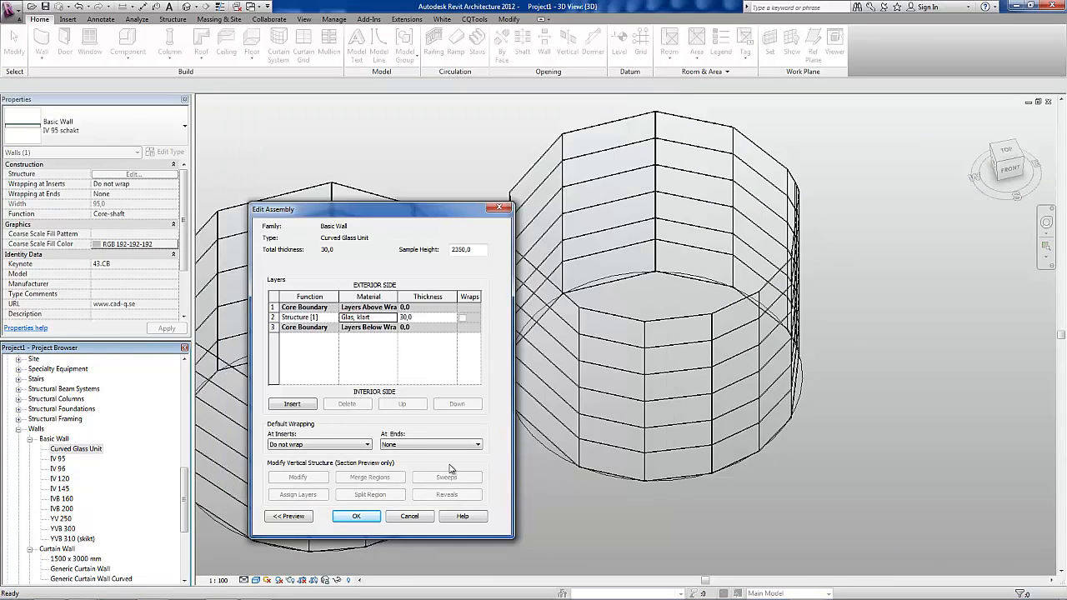
{"action": "left_click", "coordinate": [358, 516]}
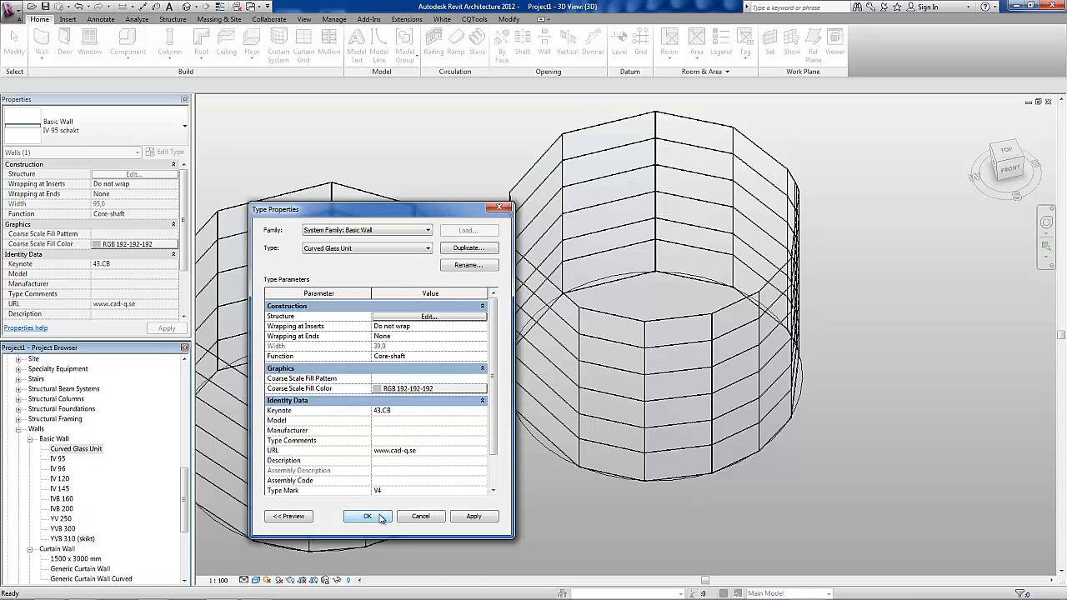
{"action": "left_click", "coordinate": [380, 518]}
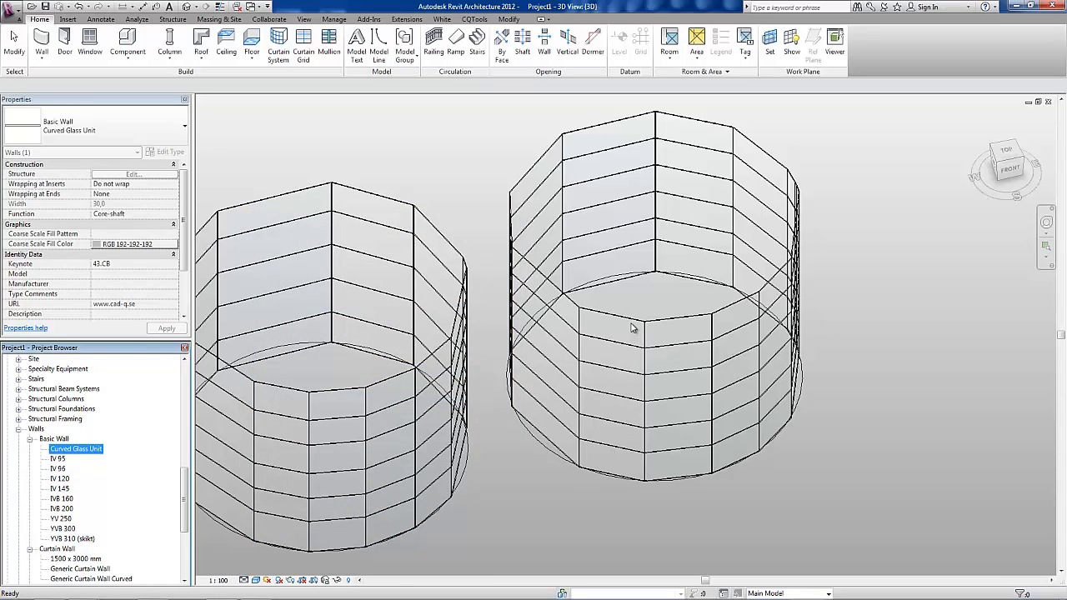
{"action": "key", "text": "Escape"}
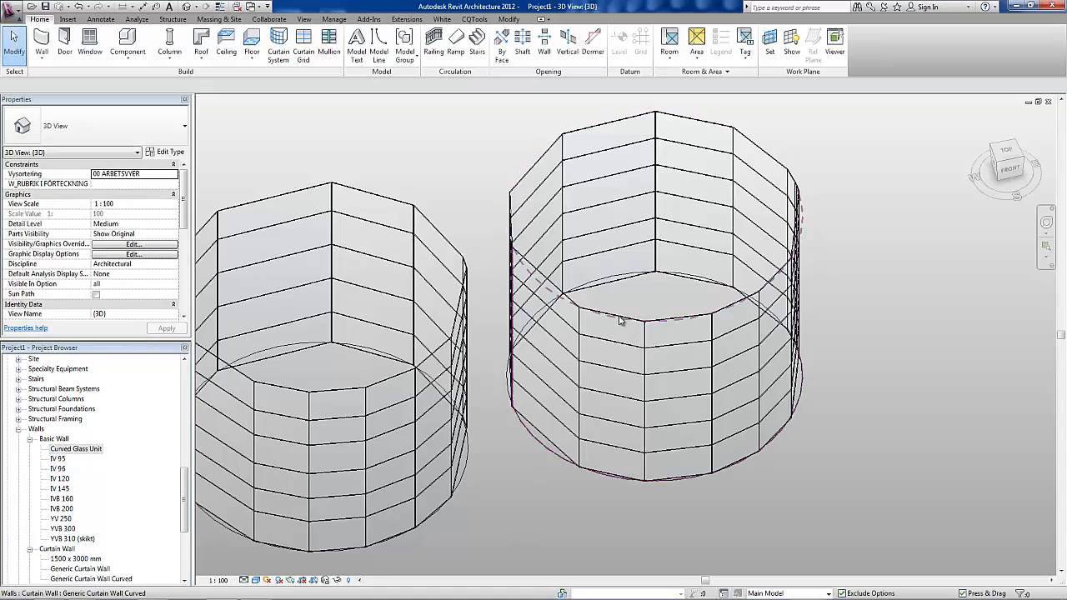
Step: Set the curtain panel of the Generic Curtain Wall Curved type to Basic Wall : Curved Glass Unit, using the right curtain wall's front half
{"action": "left_click", "coordinate": [619, 324]}
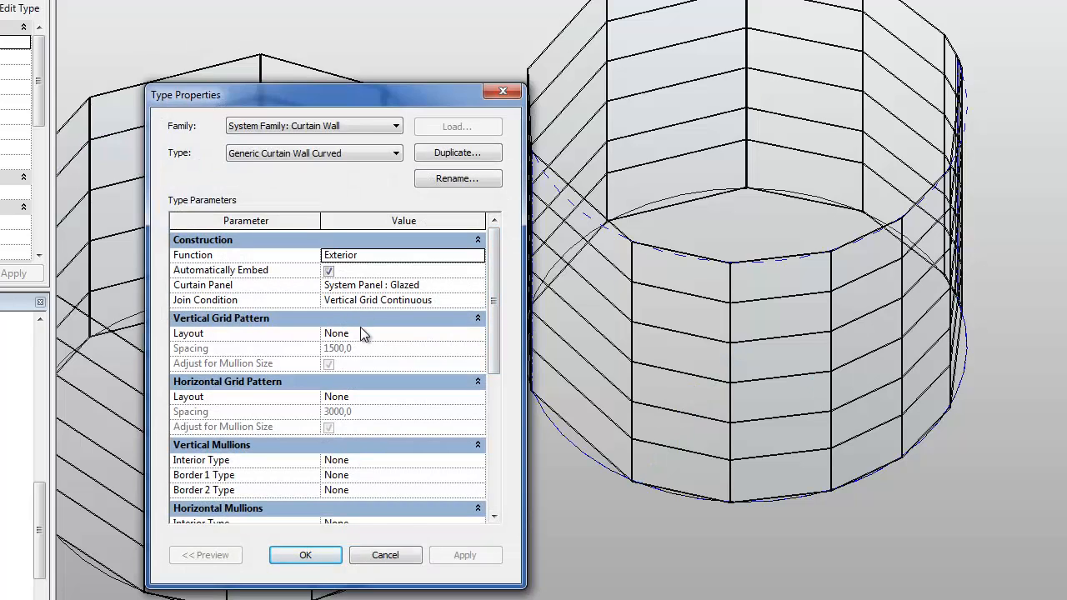
{"action": "left_click", "coordinate": [469, 284]}
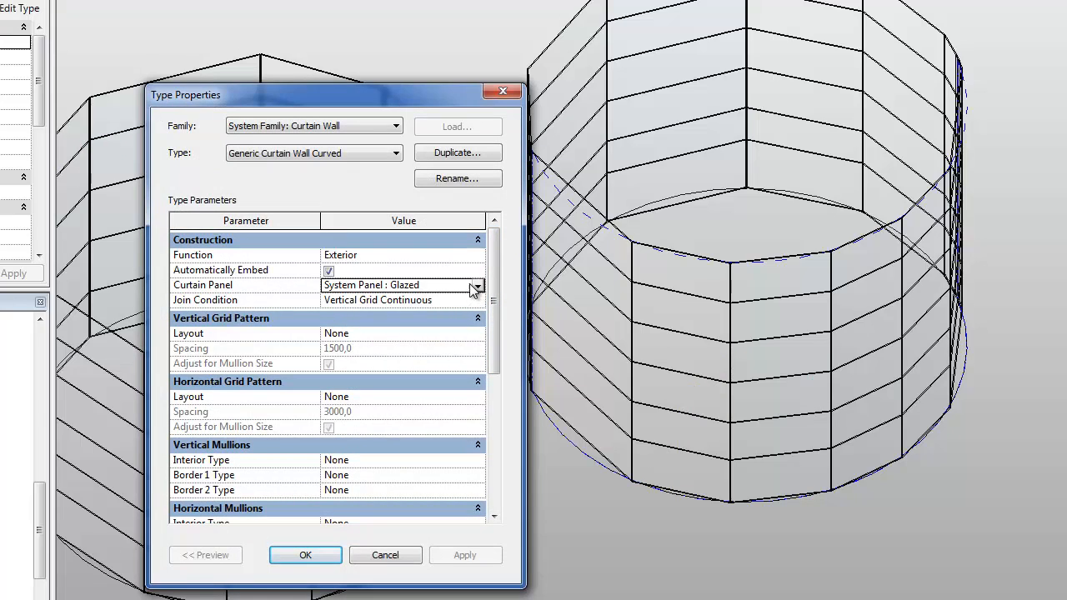
{"action": "left_click", "coordinate": [478, 287]}
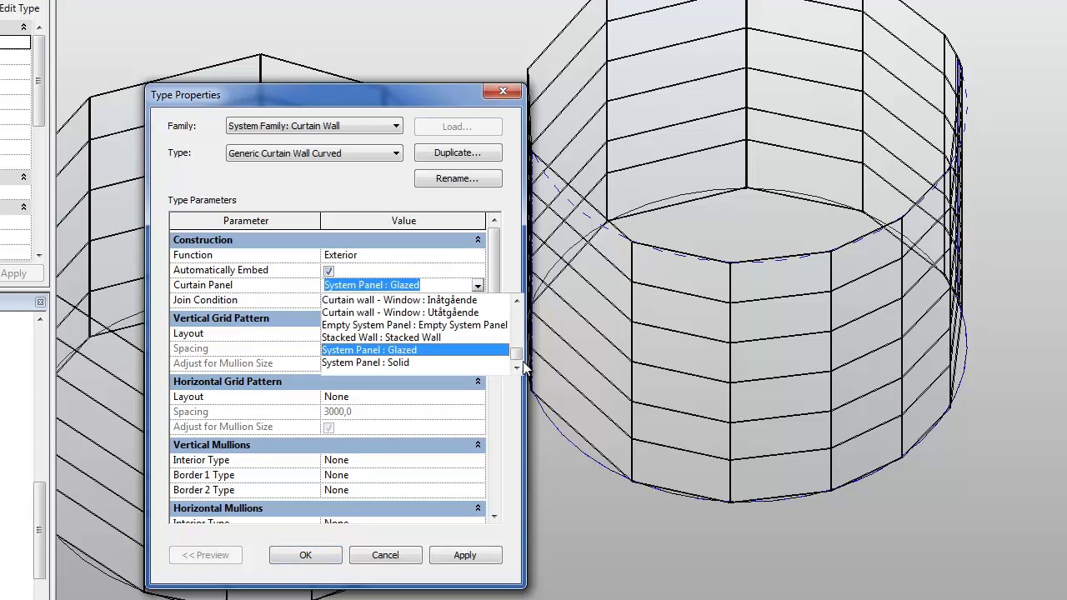
{"action": "left_click_drag", "start_coordinate": [519, 353], "coordinate": [522, 315]}
{"action": "left_click", "coordinate": [449, 314]}
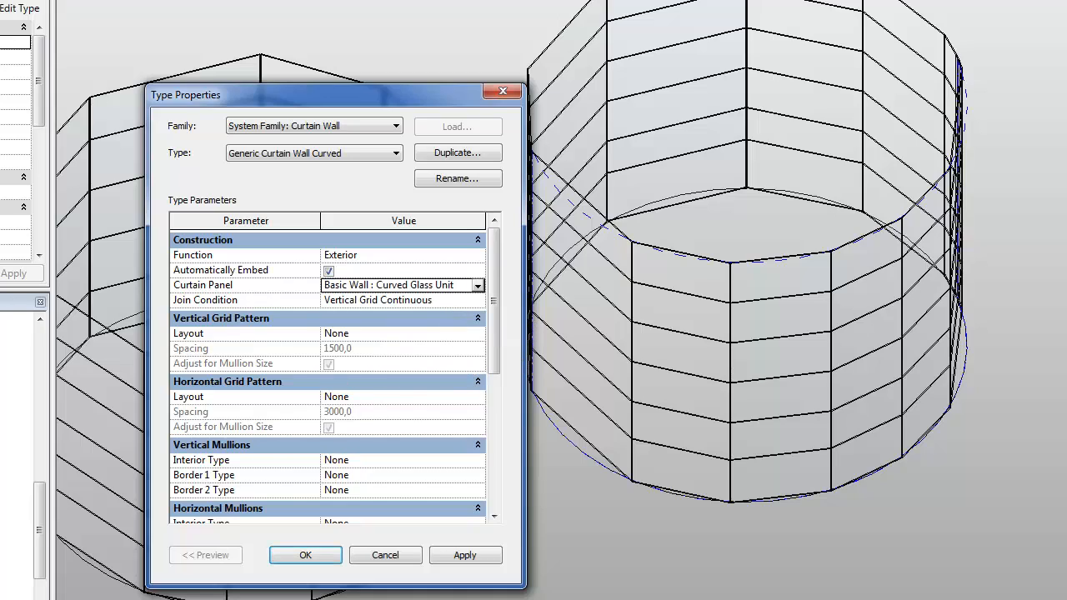
{"action": "left_click", "coordinate": [456, 555]}
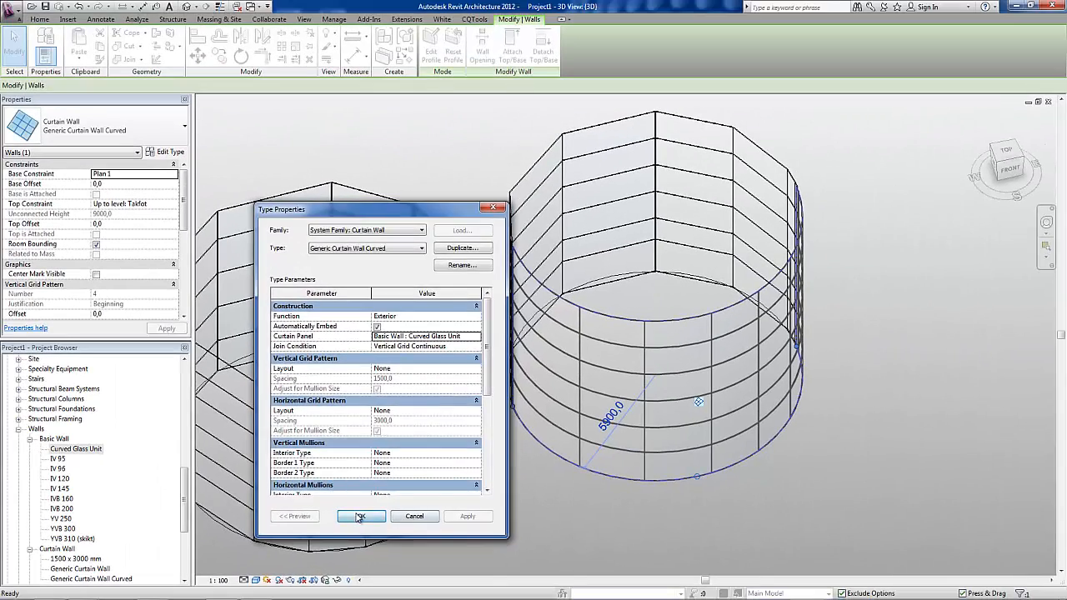
{"action": "left_click", "coordinate": [323, 542]}
{"action": "left_click", "coordinate": [531, 521]}
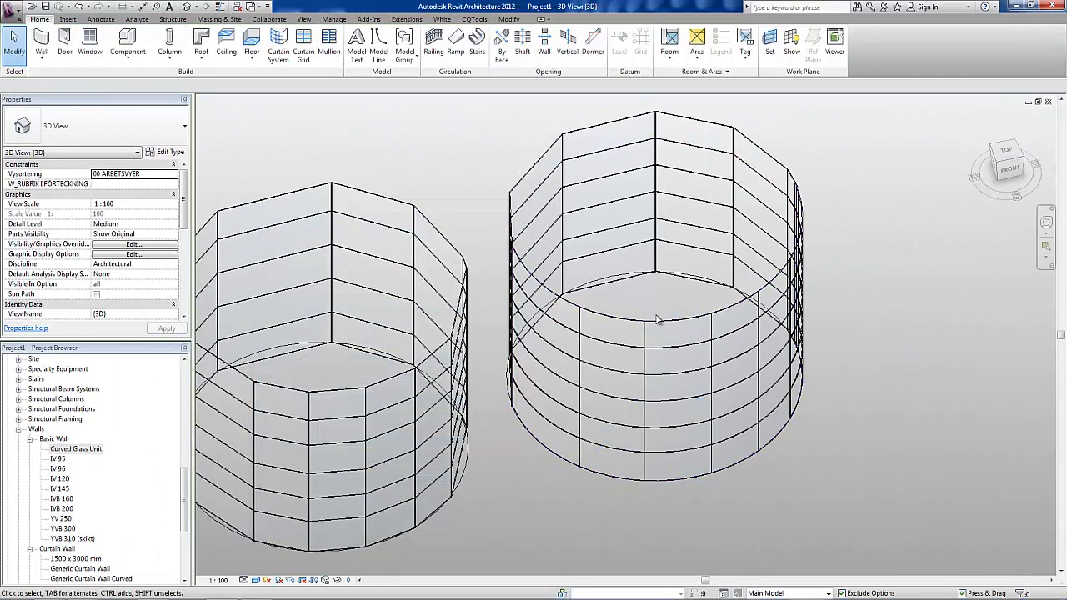
Step: Examine the panels of the right curtain wall's front half up close and compare them with its back half
{"action": "scroll", "coordinate": [773, 431], "scroll_direction": "up", "scroll_amount": 2}
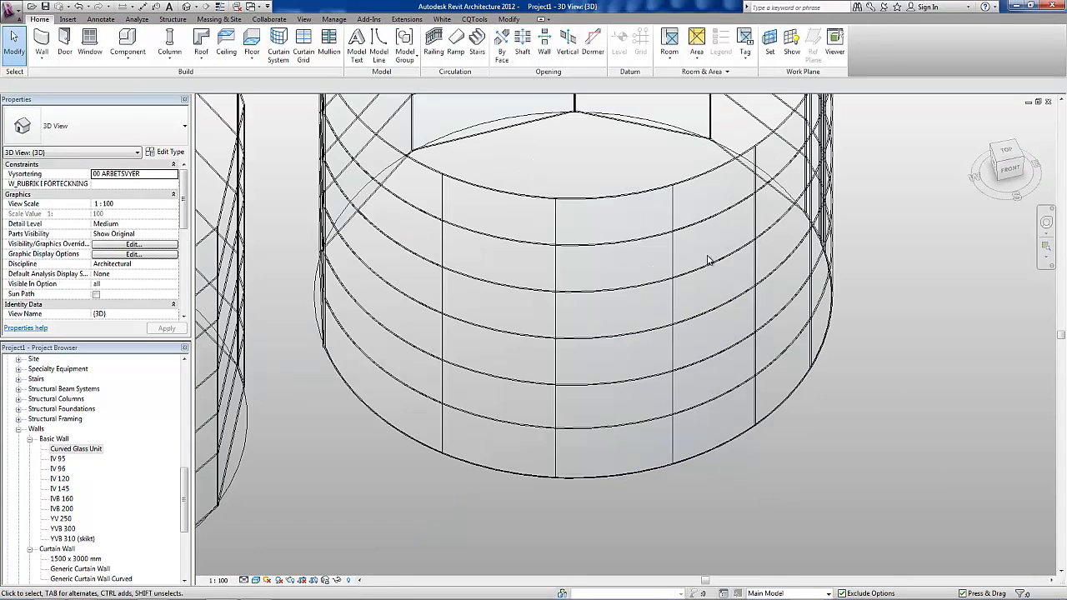
{"action": "scroll", "coordinate": [782, 433], "scroll_direction": "up", "scroll_amount": 2}
{"action": "middle_click_drag", "start_coordinate": [782, 434], "coordinate": [788, 446]}
{"action": "scroll", "coordinate": [601, 263], "scroll_direction": "up", "scroll_amount": 3}
{"action": "right_click", "coordinate": [600, 263]}
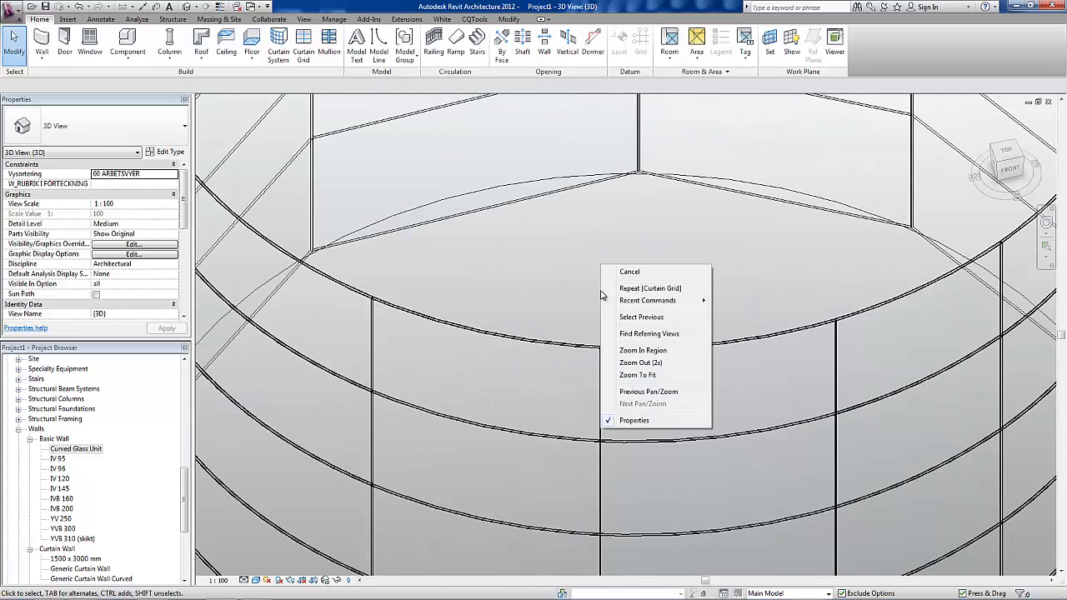
{"action": "left_click", "coordinate": [532, 286]}
{"action": "scroll", "coordinate": [625, 325], "scroll_direction": "down", "scroll_amount": 3}
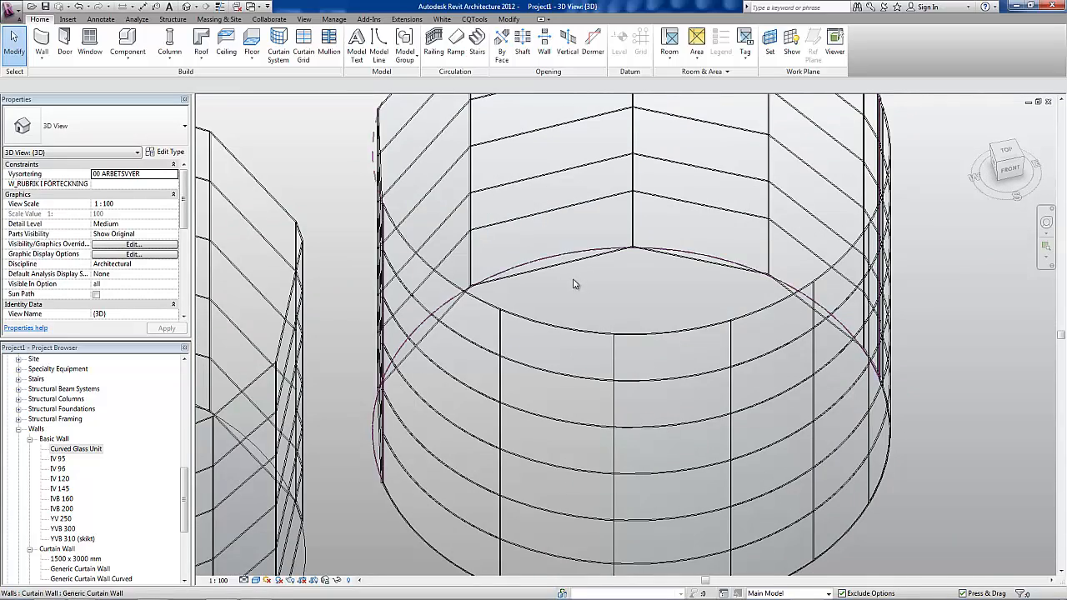
{"action": "middle_click_drag", "start_coordinate": [467, 350], "coordinate": [523, 331], "text": "shift"}
{"action": "scroll", "coordinate": [523, 330], "scroll_direction": "down", "scroll_amount": 1}
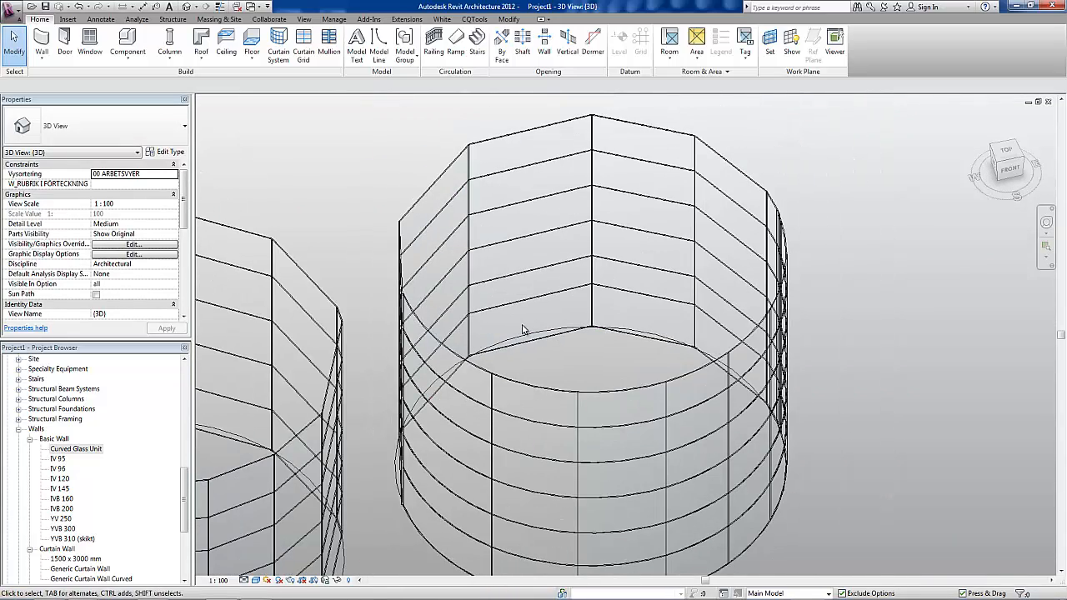
Step: Match the type of the right curtain wall's front half, Generic Curtain Wall Curved, onto its back half
{"action": "key", "text": "m"}
{"action": "key", "text": "a"}
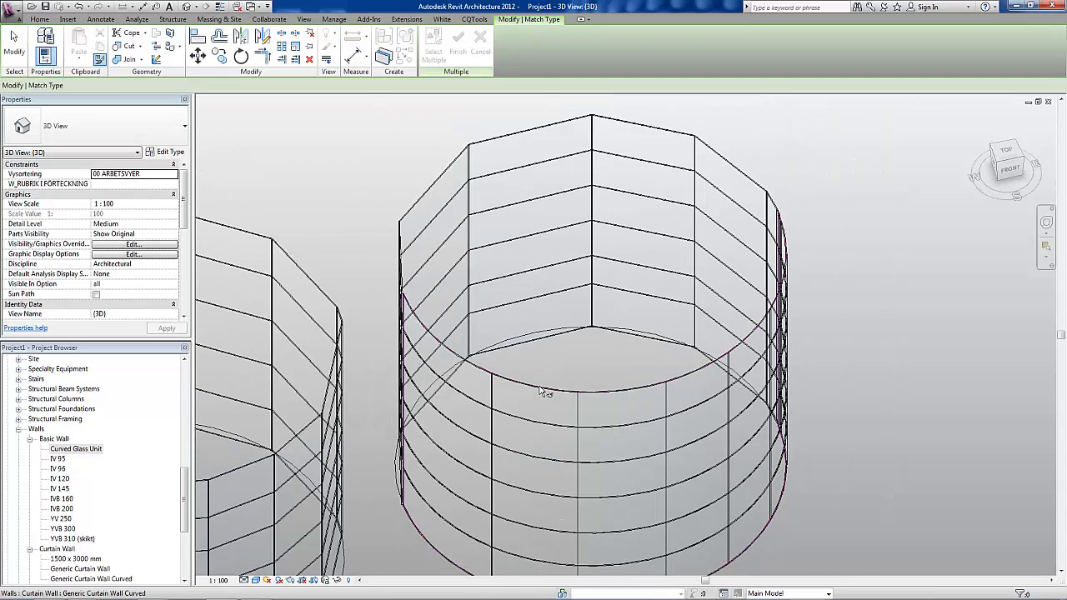
{"action": "left_click", "coordinate": [544, 390]}
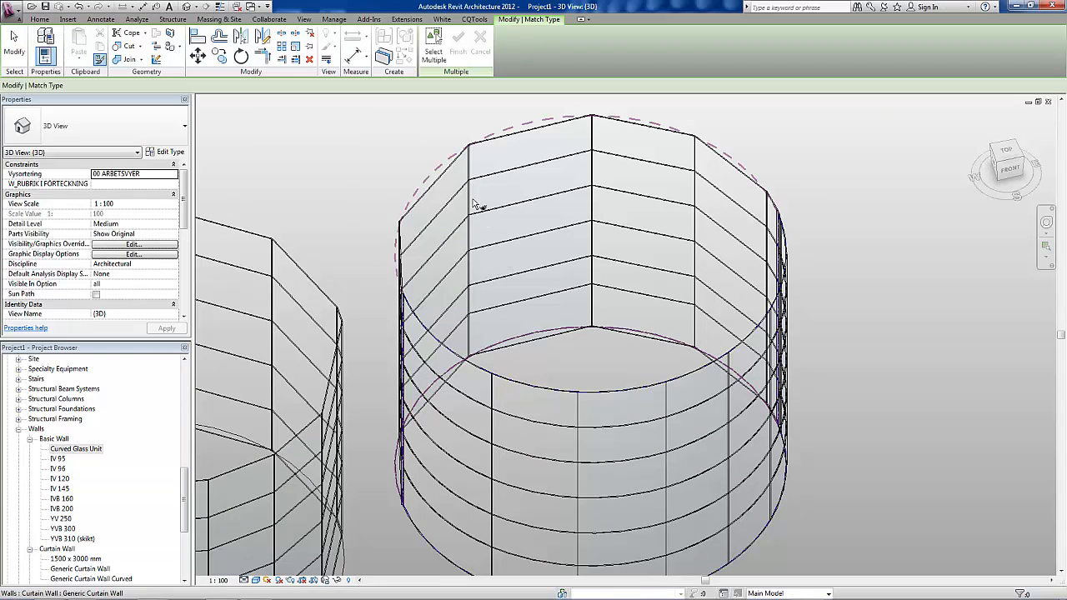
{"action": "left_click", "coordinate": [446, 161]}
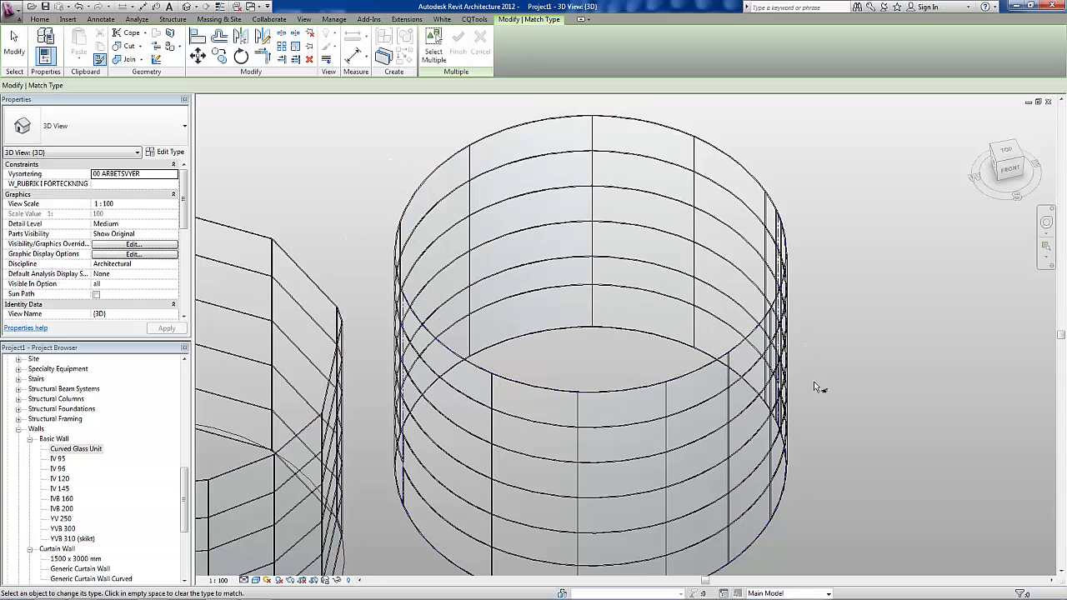
{"action": "scroll", "coordinate": [800, 416], "scroll_direction": "down", "scroll_amount": 2}
{"action": "key", "text": "Escape"}
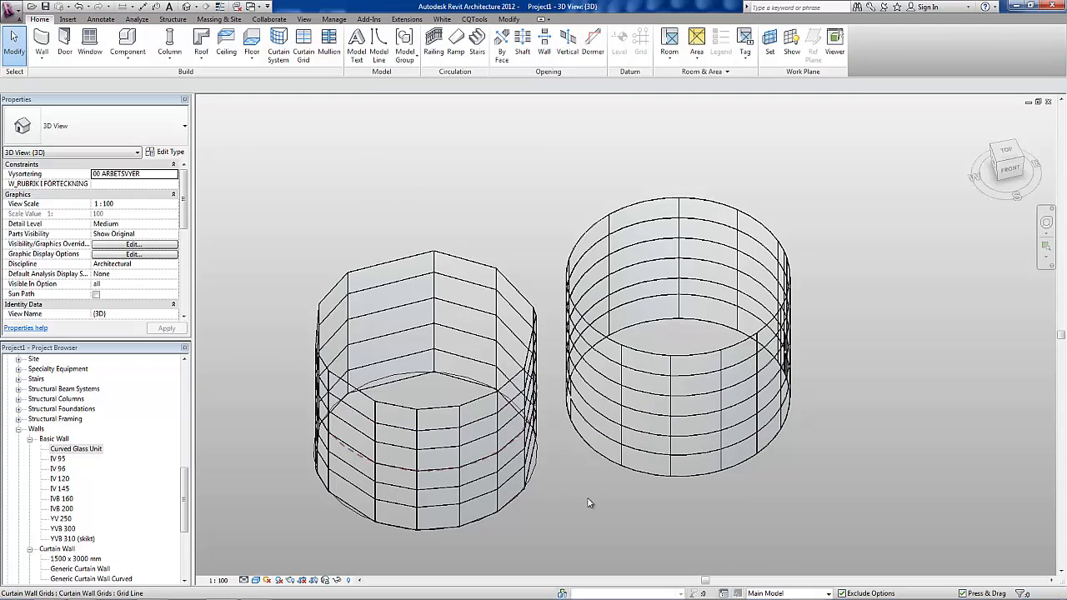